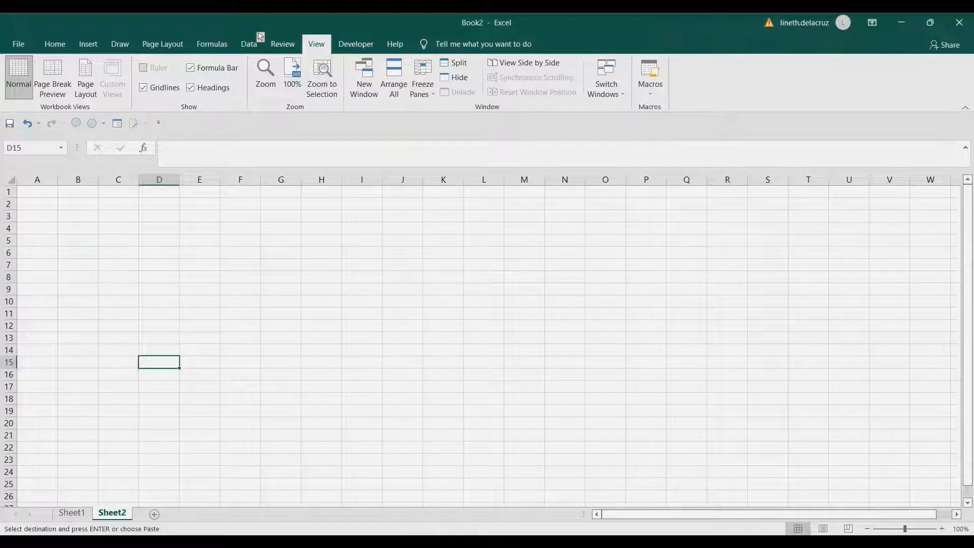
Create a new blank query in the Power Query Editor.
{"action": "left_click", "coordinate": [249, 44]}
{"action": "left_click", "coordinate": [22, 95]}
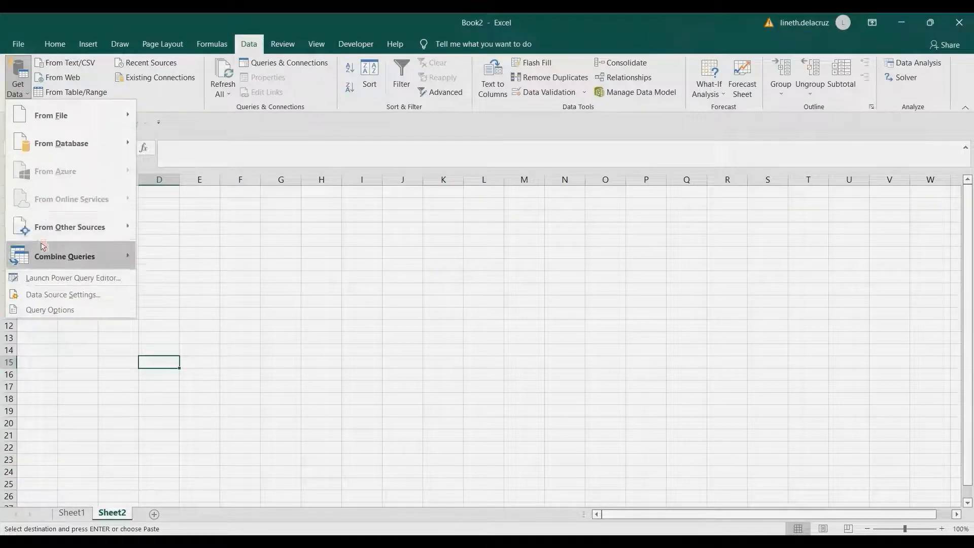
{"action": "mouse_move", "coordinate": [26, 227]}
{"action": "left_click", "coordinate": [186, 397]}
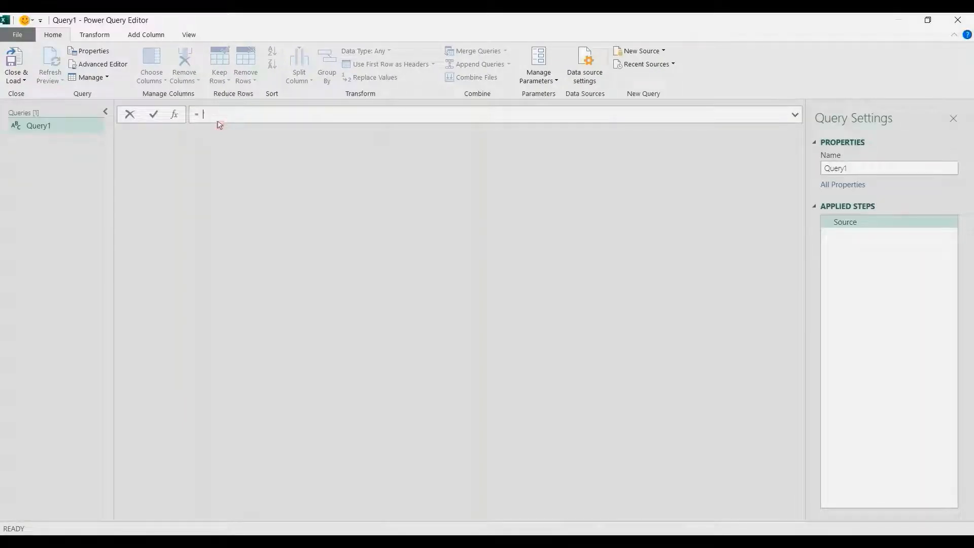
Start the query's formula with List.Generate( () => [a = 1, b = 3], each [a] <= 5, each [a = [a] + 1, b = [b]],.
{"action": "type", "text": "List.Generate( () => [a = 1, b ="}
{"action": "type", "text": "3], each "}
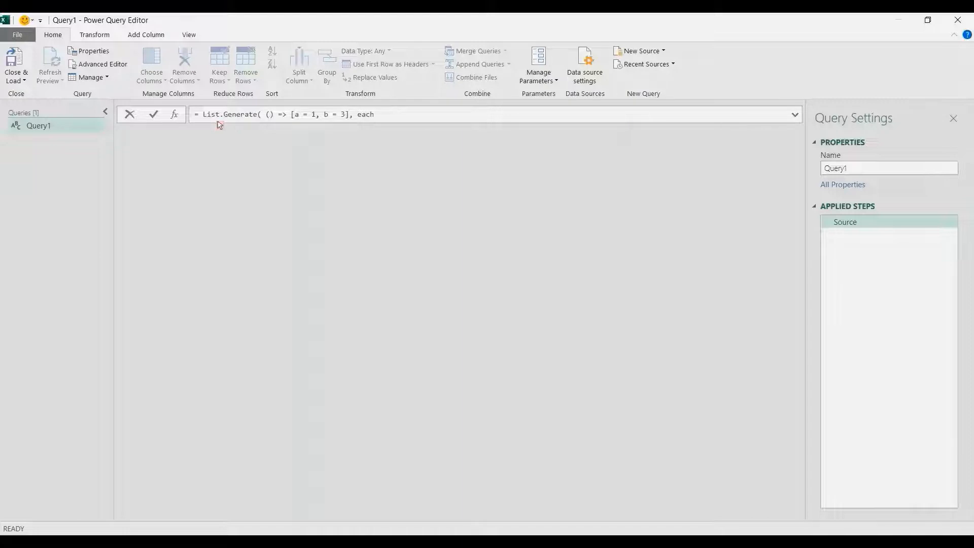
{"action": "type", "text": "[a] <= 5, each"}
{"action": "type", "text": "[a = [a] + 1,"}
{"action": "type", "text": "b = "}
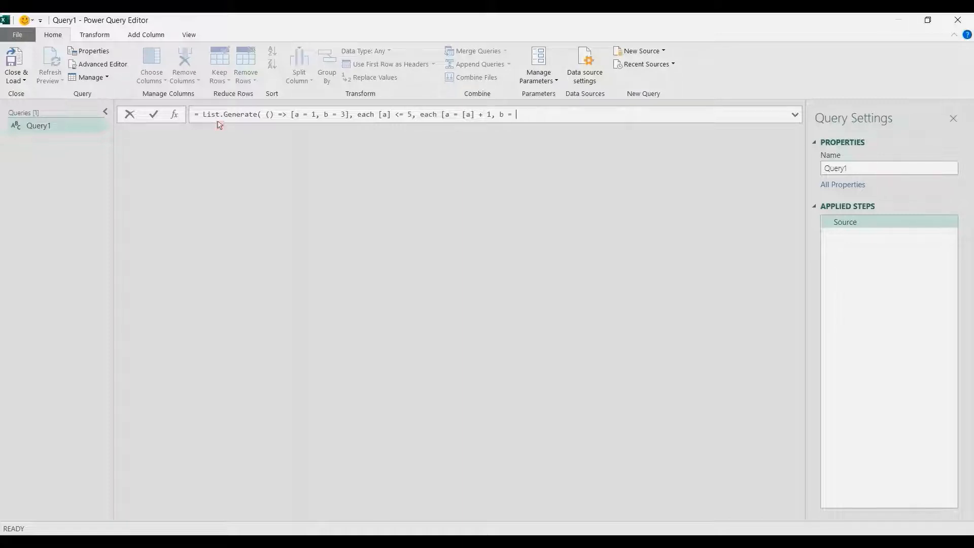
{"action": "type", "text": "[b]], eac"}
Complete the List.Generate formula with the selector each Number.RoundUp(Number.RandomBetween(0, [b])) and apply it.
{"action": "type", "text": "h Number"}
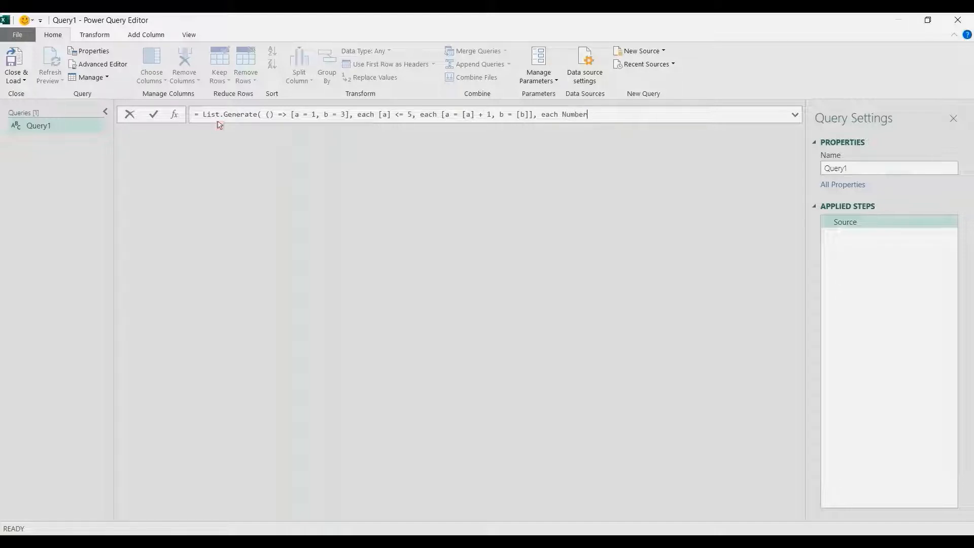
{"action": "type", "text": ".RandomBetween(0,"}
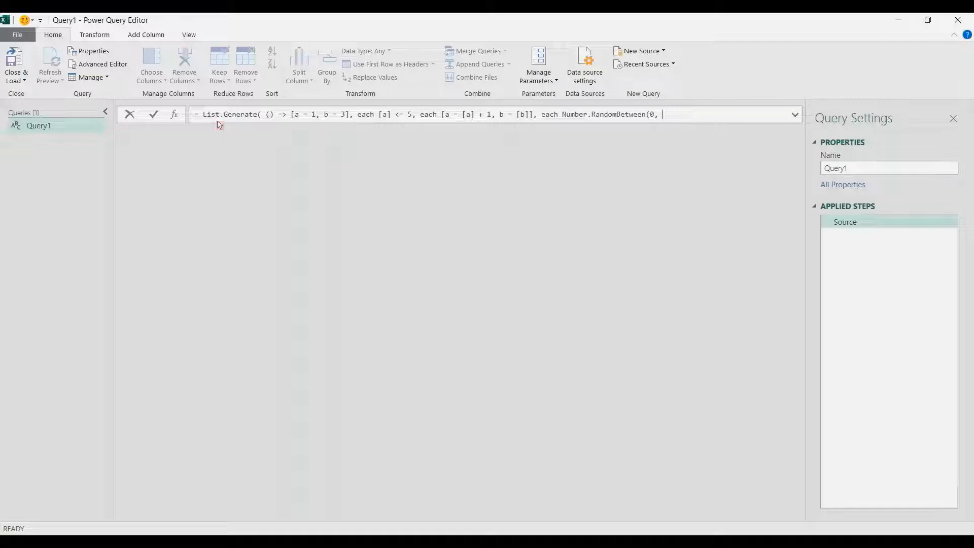
{"action": "type", "text": " [b]"}
{"action": "type", "text": ")"}
{"action": "type", "text": "Number.RoundUp("}
{"action": "key", "text": "End"}
{"action": "type", "text": ")"}
{"action": "left_click", "coordinate": [766, 114]}
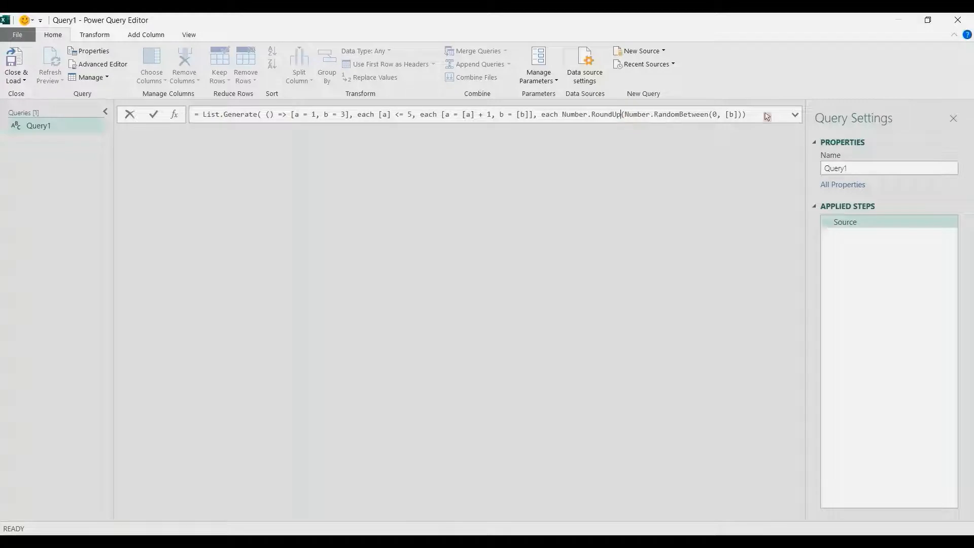
{"action": "type", "text": ")"}
{"action": "key", "text": "Return"}
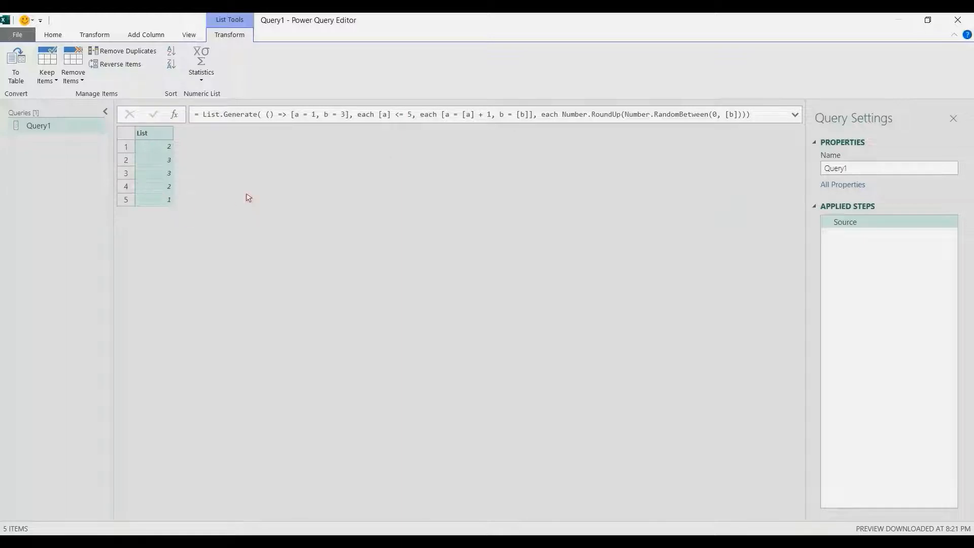
Rename the query as Random Number.
{"action": "left_click", "coordinate": [887, 172]}
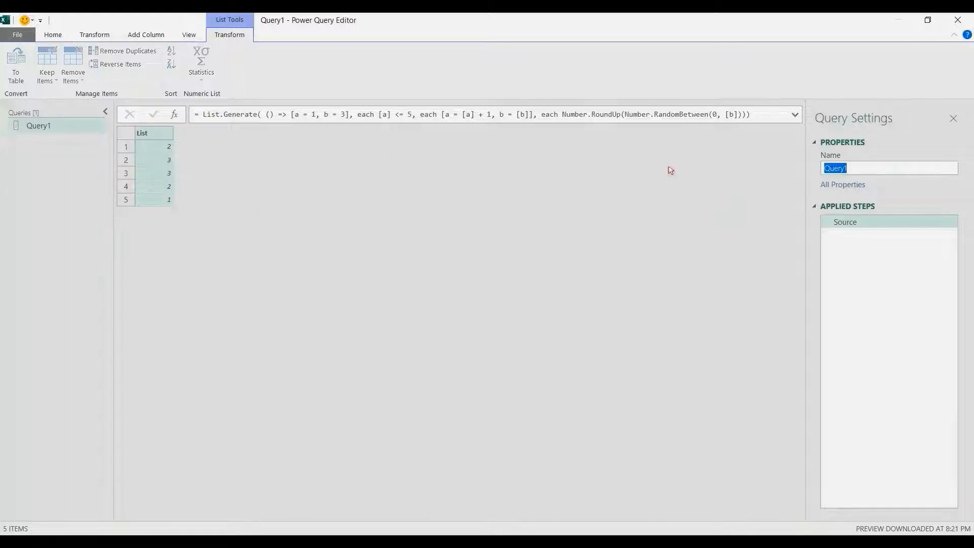
{"action": "type", "text": "Random Number"}
{"action": "key", "text": "Return"}
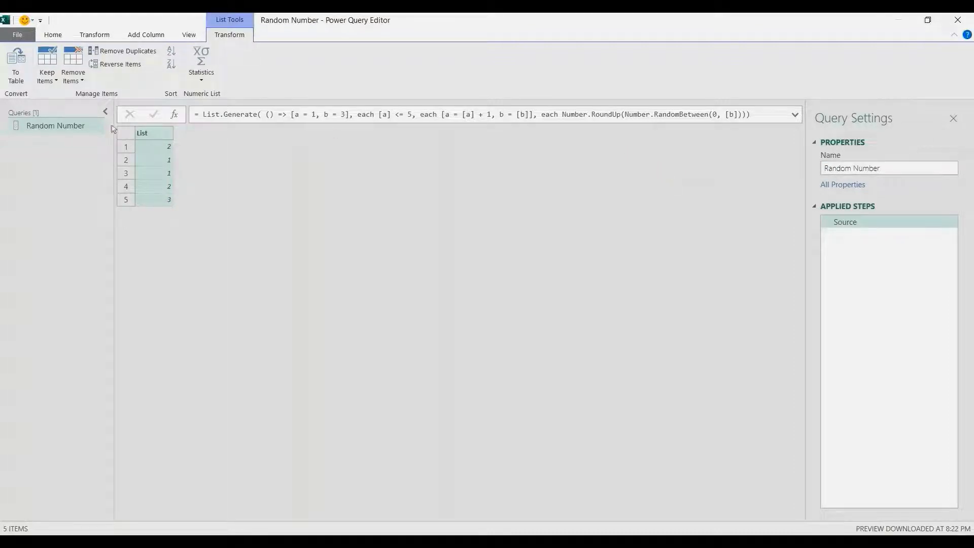
Close the editor and load the Random Number query to the workbook as a connection only.
{"action": "left_click", "coordinate": [53, 34]}
{"action": "left_click", "coordinate": [9, 84]}
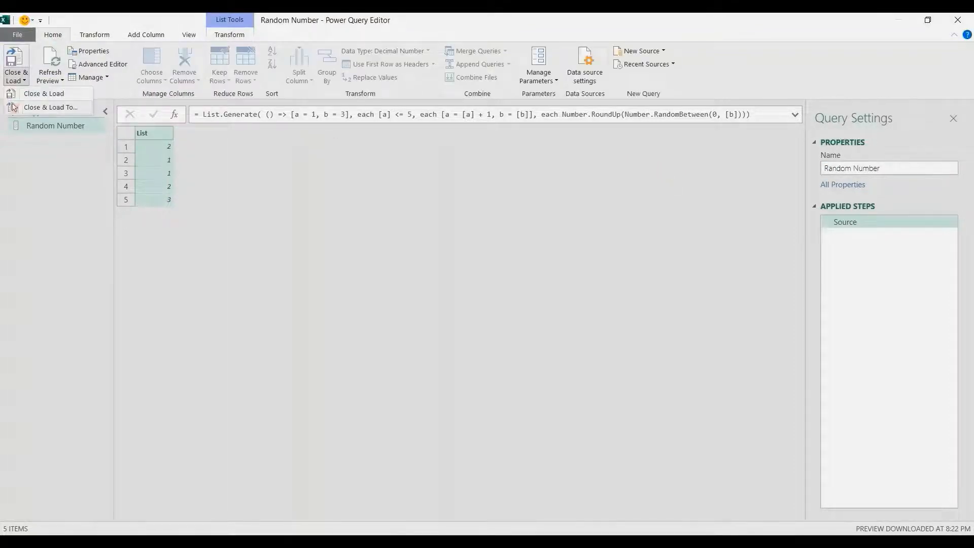
{"action": "left_click", "coordinate": [20, 108]}
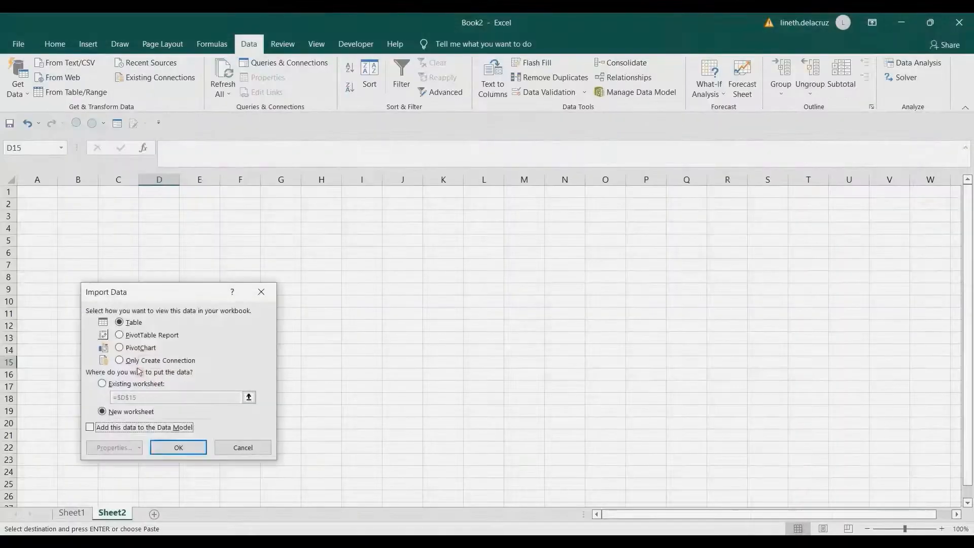
{"action": "left_click", "coordinate": [136, 362]}
{"action": "left_click", "coordinate": [178, 449]}
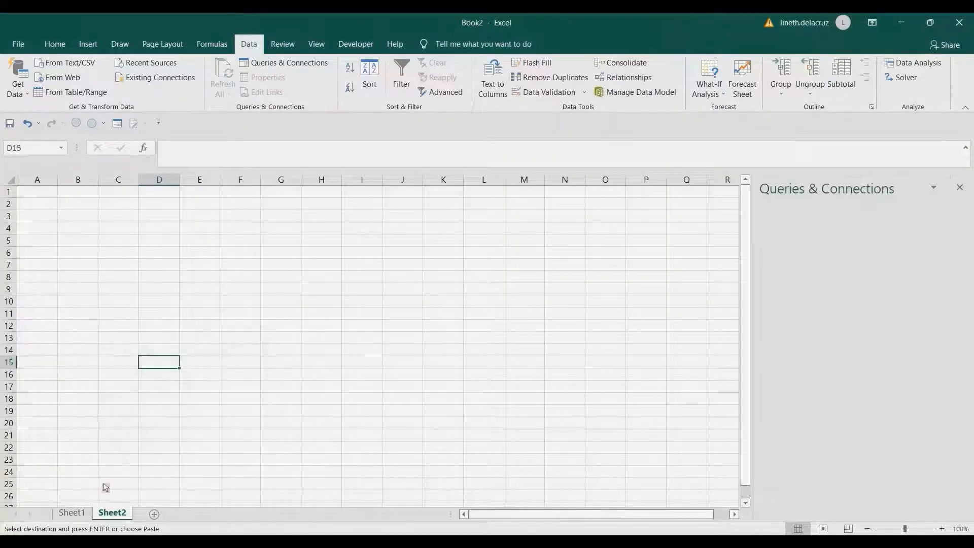
Import the Unique Product table from Sheet1 into Power Query and name the query Product.
{"action": "left_click", "coordinate": [71, 512]}
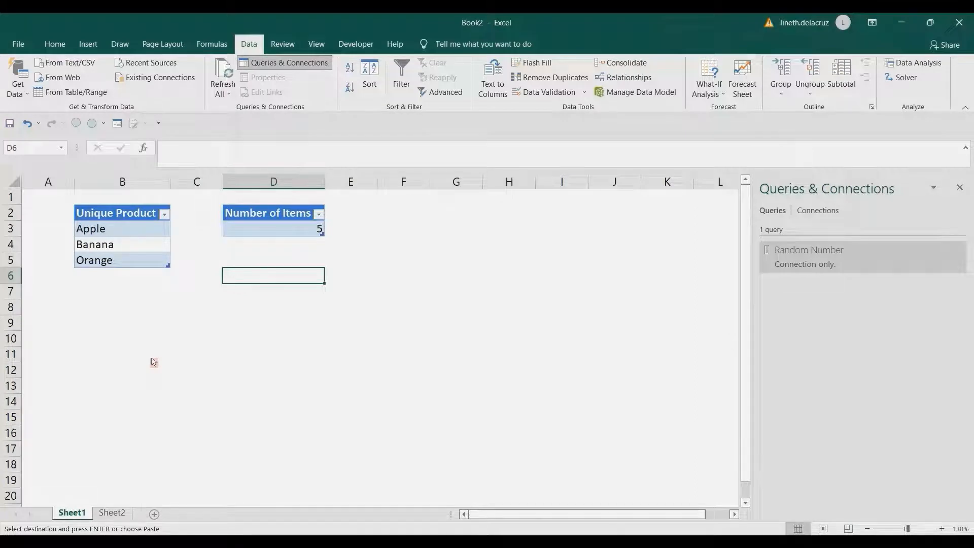
{"action": "left_click", "coordinate": [136, 212]}
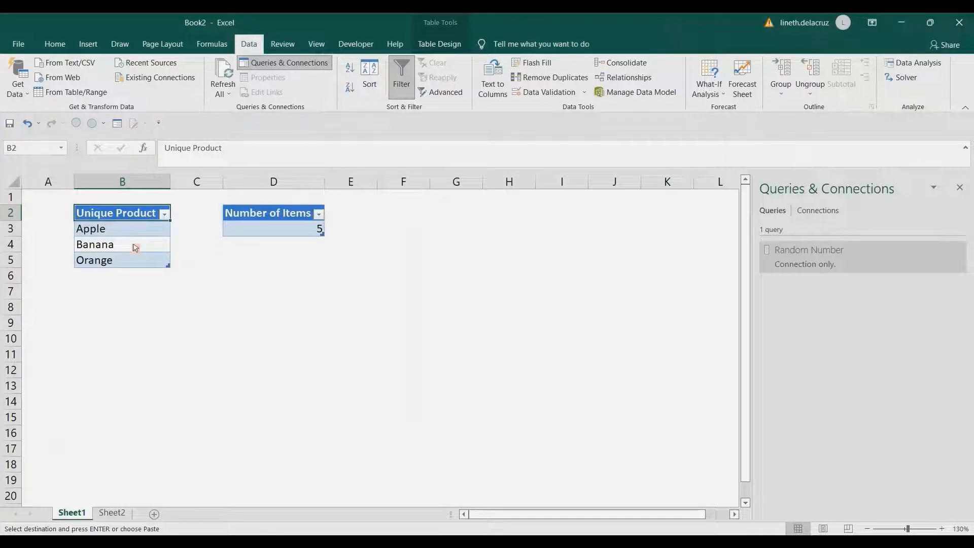
{"action": "left_click", "coordinate": [297, 231]}
{"action": "left_click", "coordinate": [71, 91]}
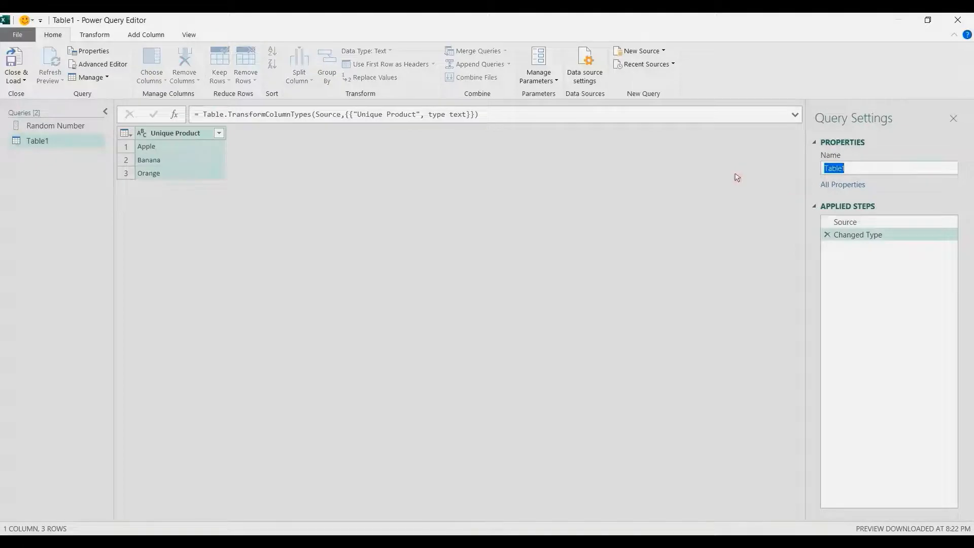
{"action": "type", "text": "Product"}
{"action": "key", "text": "Return"}
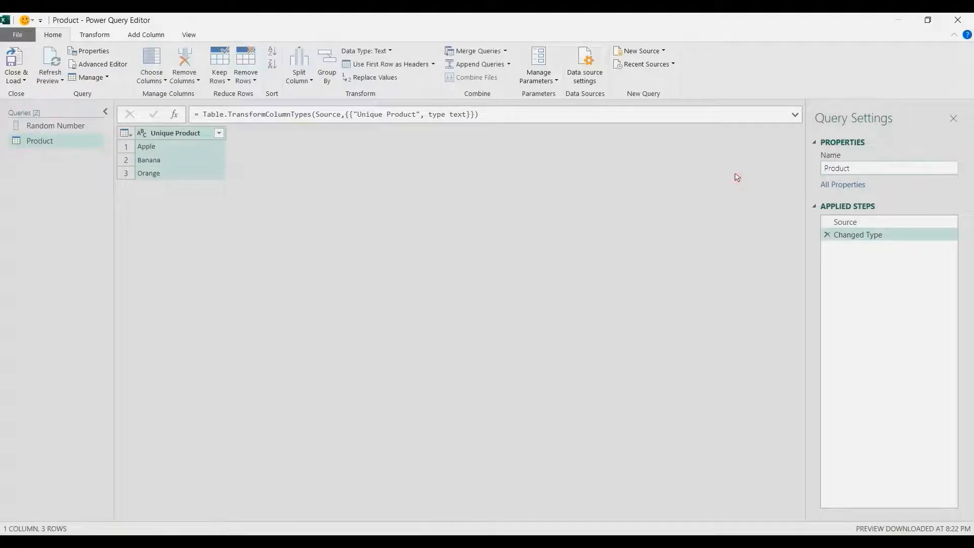
Close the editor and load the Product query as a connection only.
{"action": "left_click", "coordinate": [20, 79]}
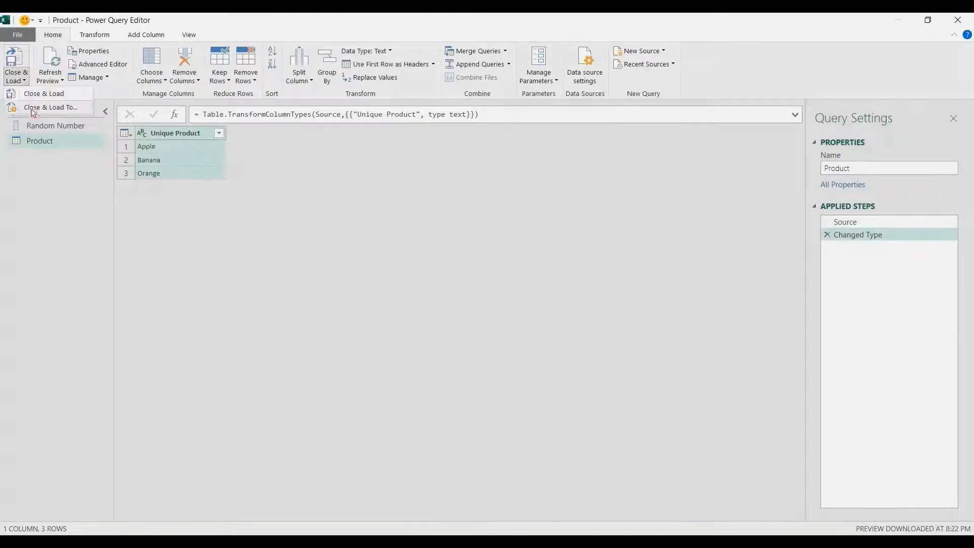
{"action": "left_click", "coordinate": [34, 108]}
{"action": "left_click", "coordinate": [168, 361]}
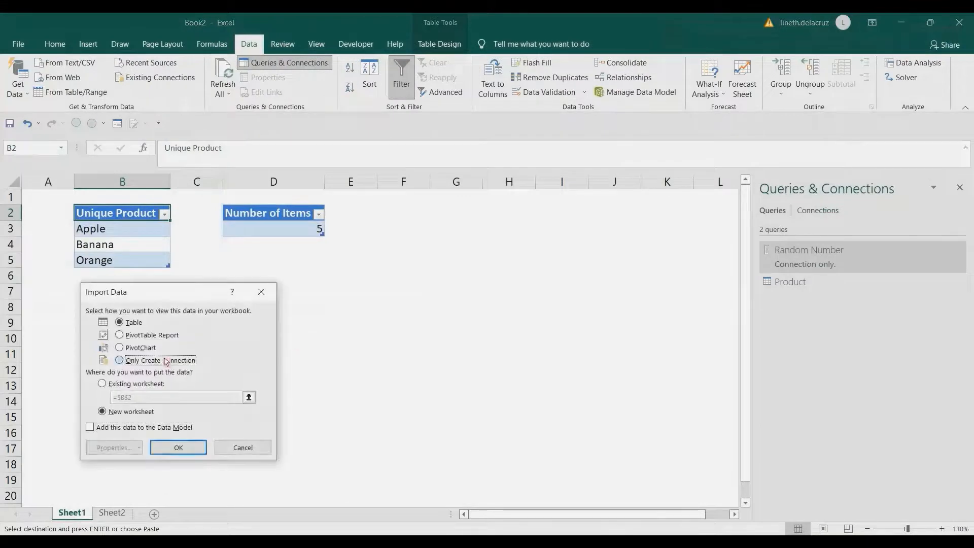
{"action": "left_click", "coordinate": [178, 449]}
Import the Number of Items table from Sheet1 into Power Query and name the query Number.
{"action": "left_click", "coordinate": [284, 219]}
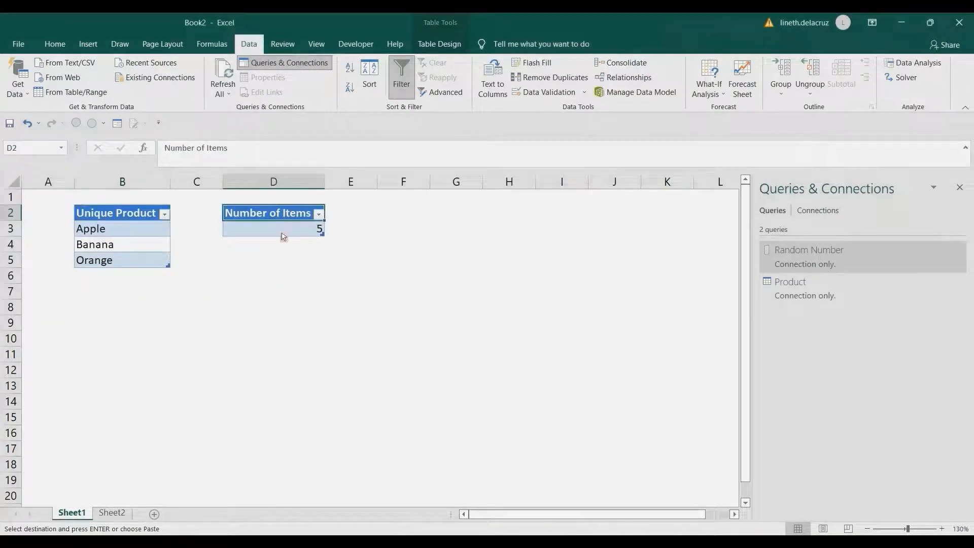
{"action": "left_click", "coordinate": [71, 92]}
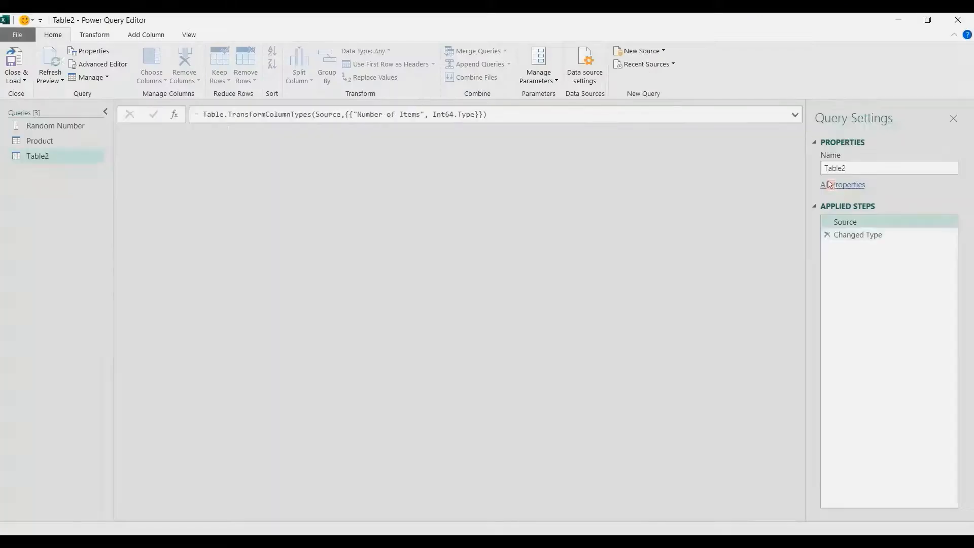
{"action": "left_click", "coordinate": [862, 168]}
{"action": "type", "text": "Num"}
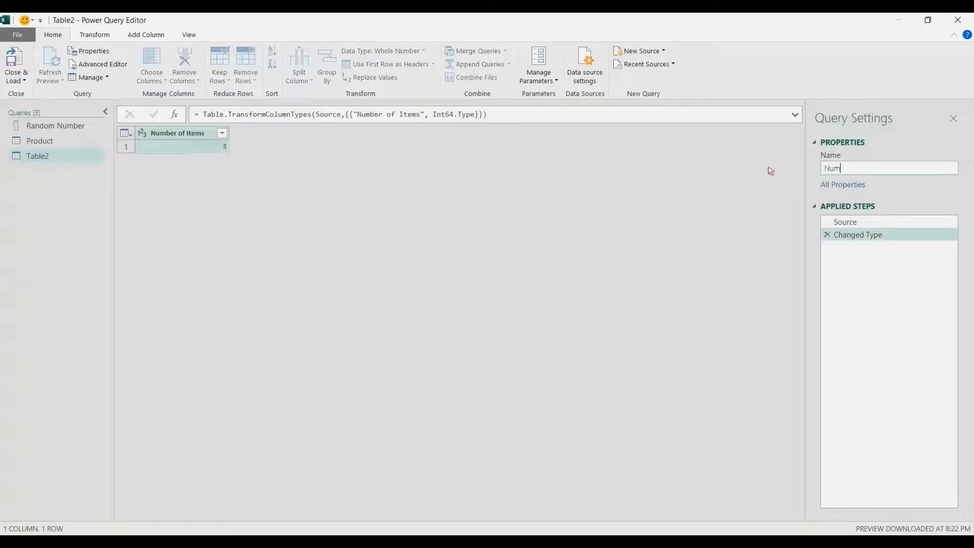
{"action": "type", "text": "ber"}
{"action": "key", "text": "Return"}
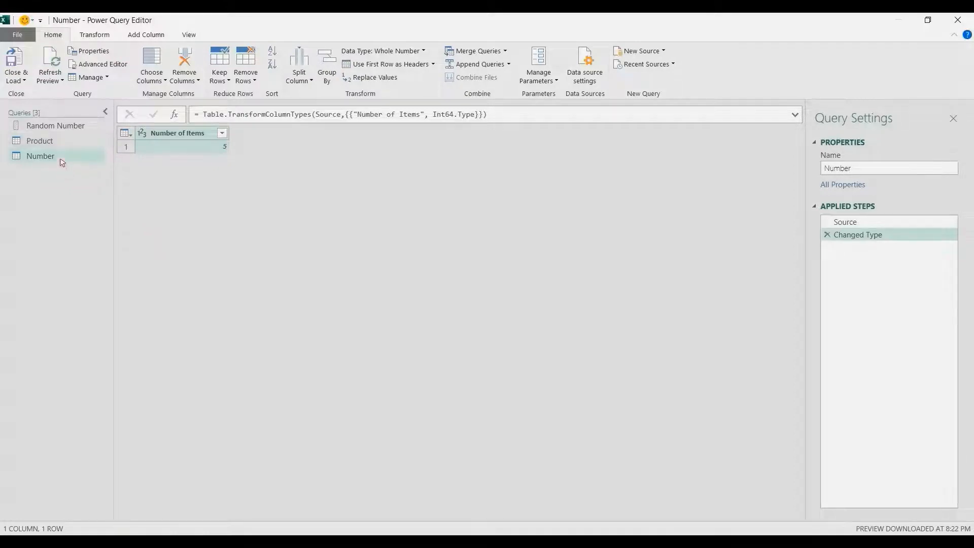
In the Random Number query's formula, replace the fixed initial value of b with List.Count(Product[Unique Product]).
{"action": "left_click", "coordinate": [62, 128]}
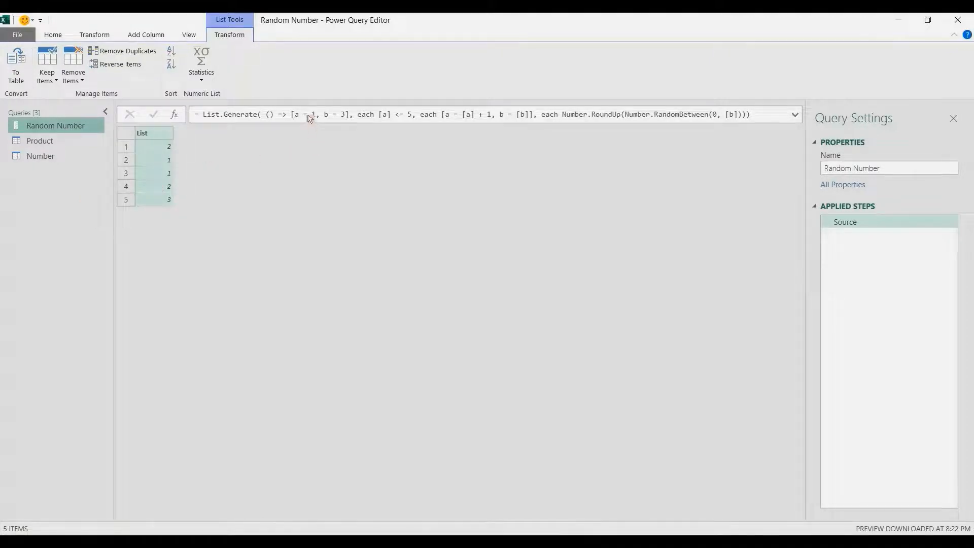
{"action": "double_click", "coordinate": [343, 114]}
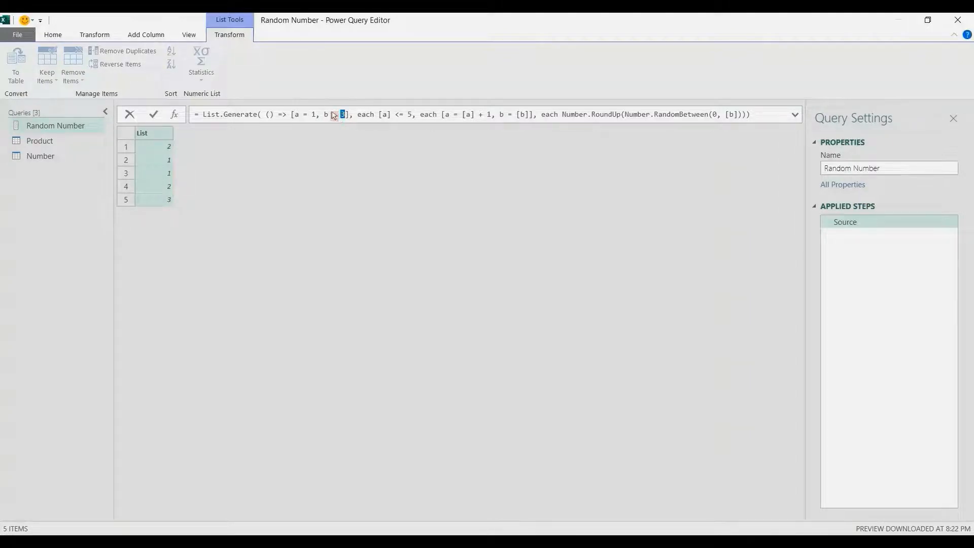
{"action": "left_click", "coordinate": [56, 143]}
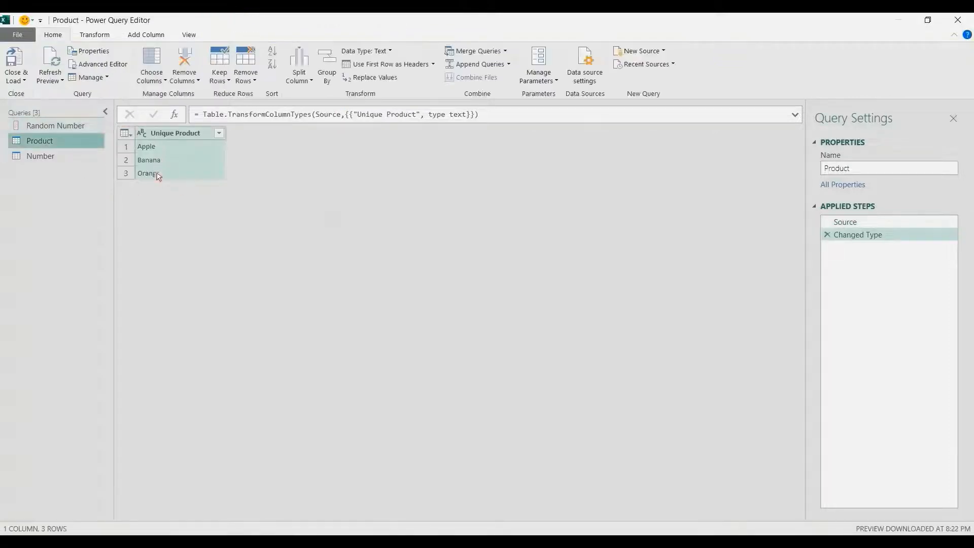
{"action": "left_click", "coordinate": [74, 128]}
{"action": "left_click", "coordinate": [345, 114]}
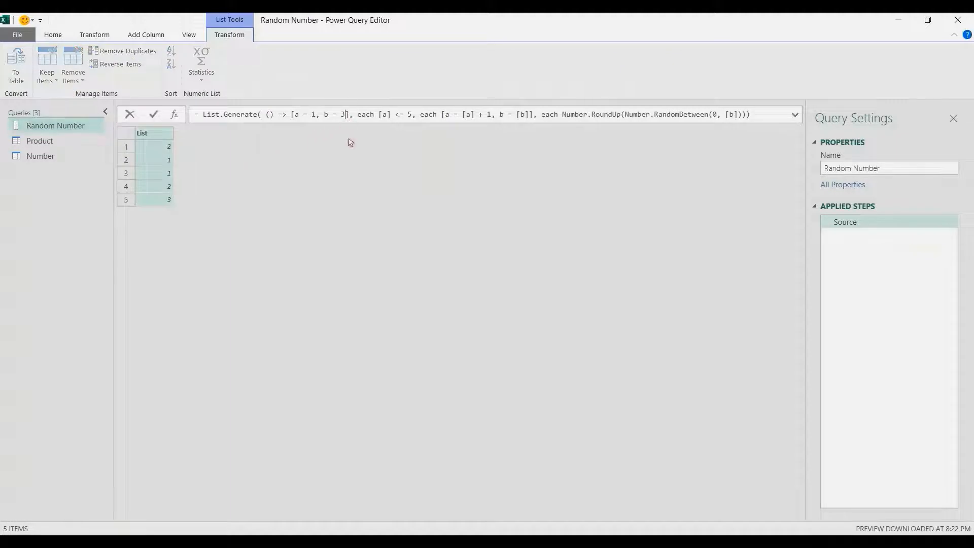
{"action": "key", "text": "BackSpace"}
{"action": "type", "text": "List.Cou"}
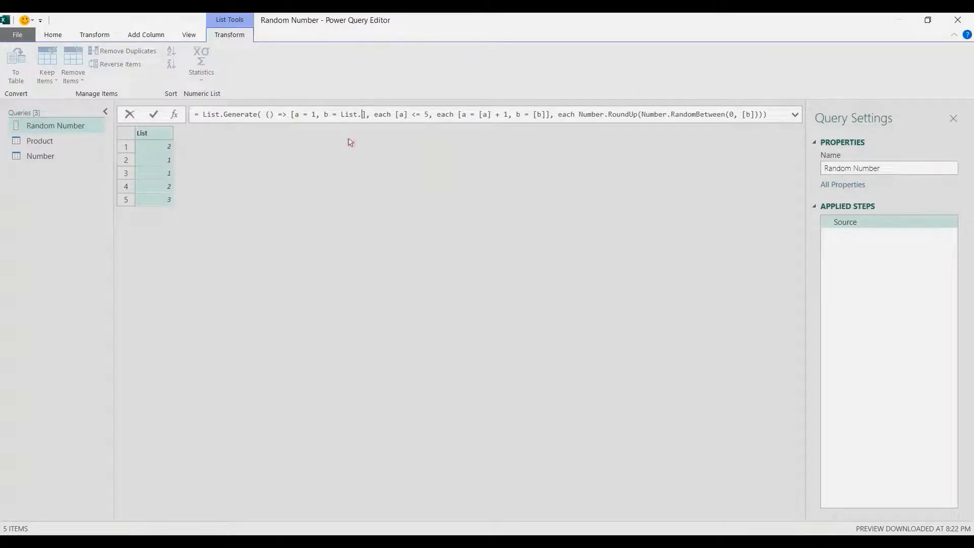
{"action": "type", "text": "nt("}
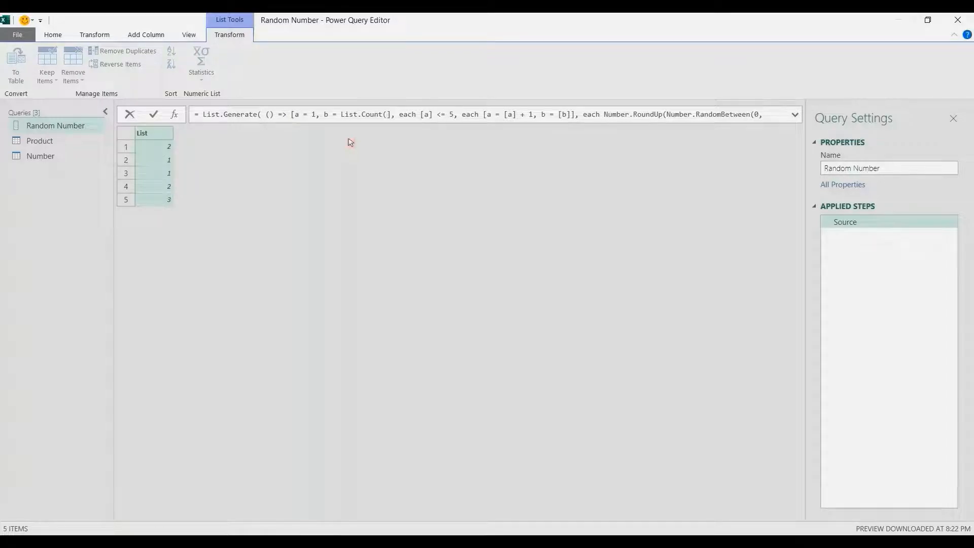
{"action": "type", "text": "Product["}
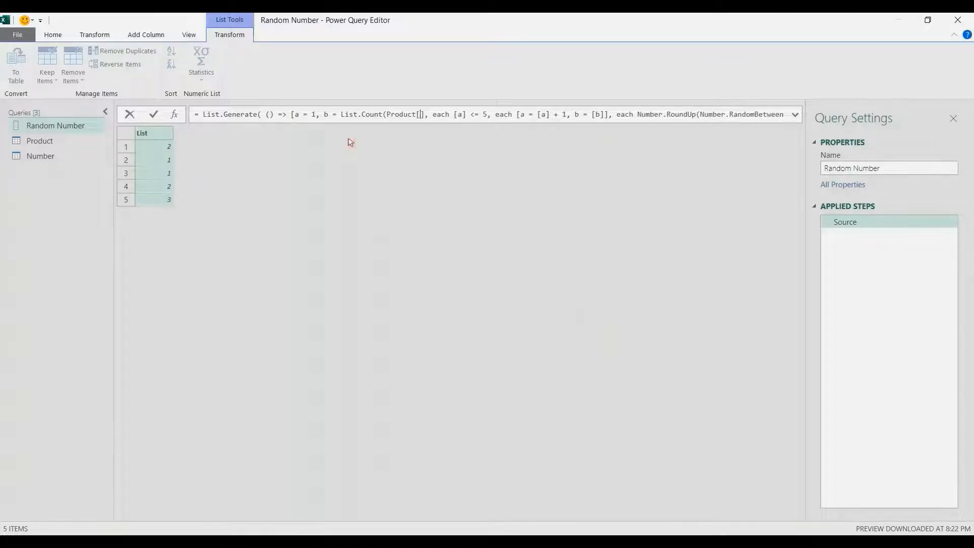
{"action": "type", "text": "Uni"}
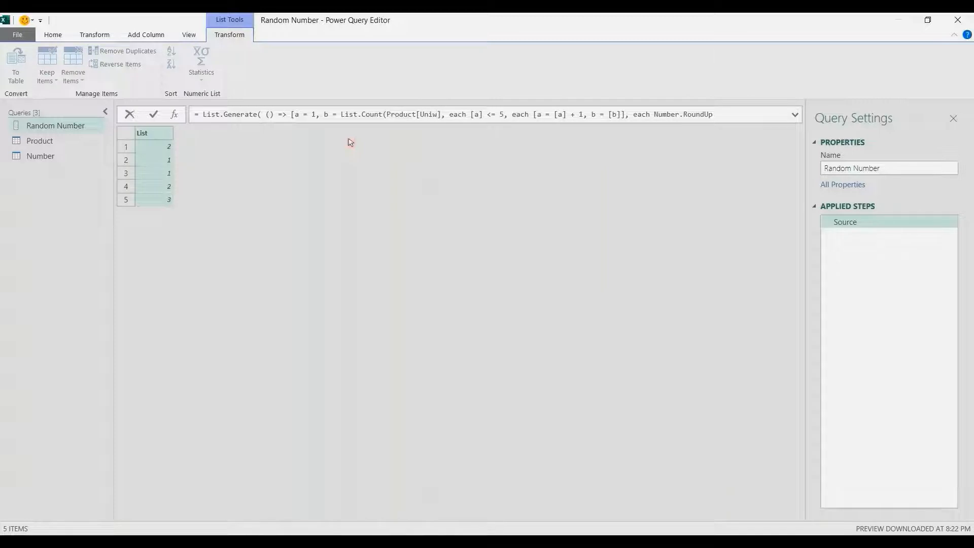
{"action": "type", "text": "que Produ"}
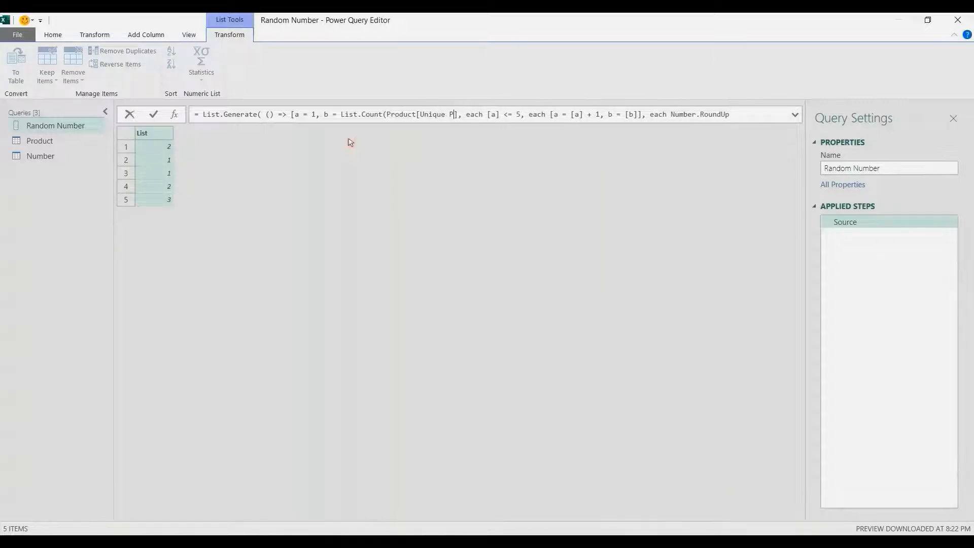
{"action": "type", "text": "ct[4"}
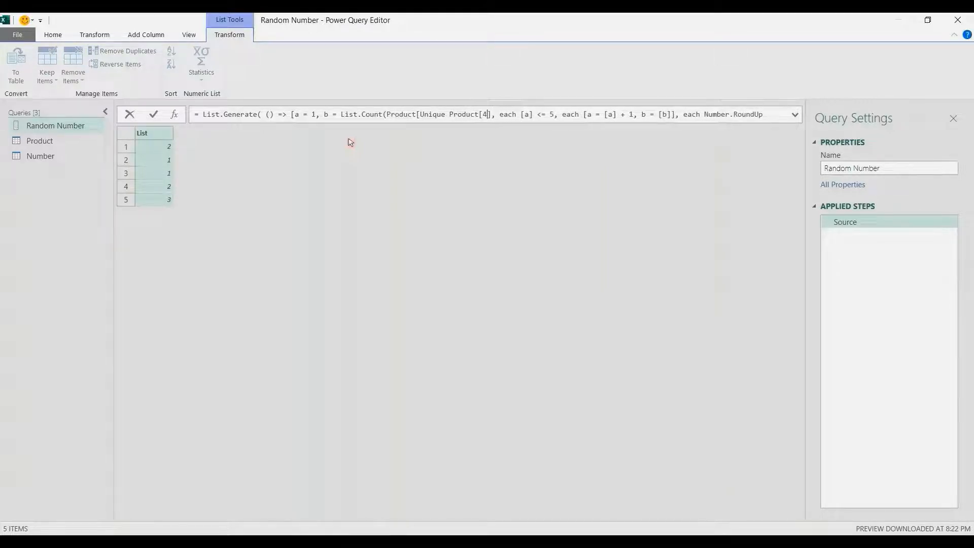
{"action": "key", "text": "BackSpace"}
{"action": "key", "text": "BackSpace"}
{"action": "type", "text": "]"}
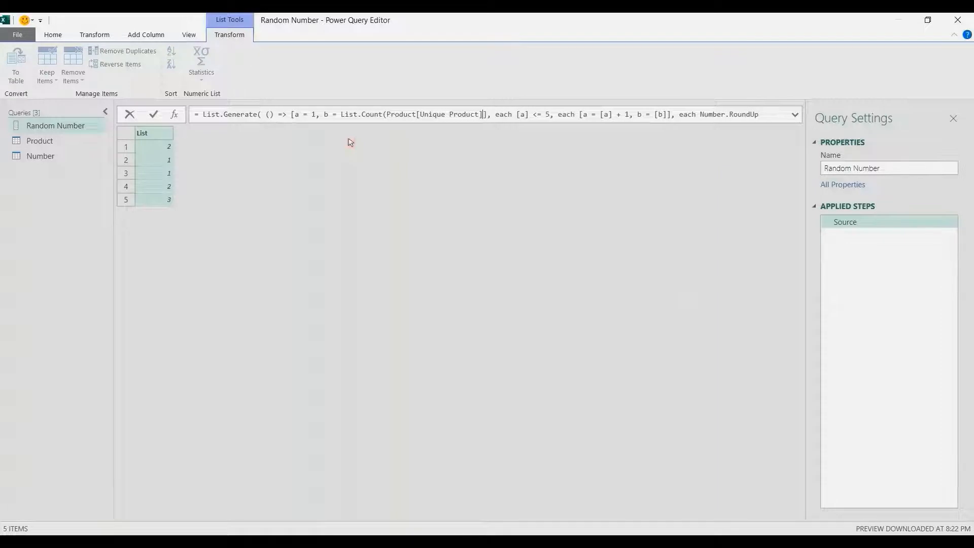
{"action": "type", "text": ")"}
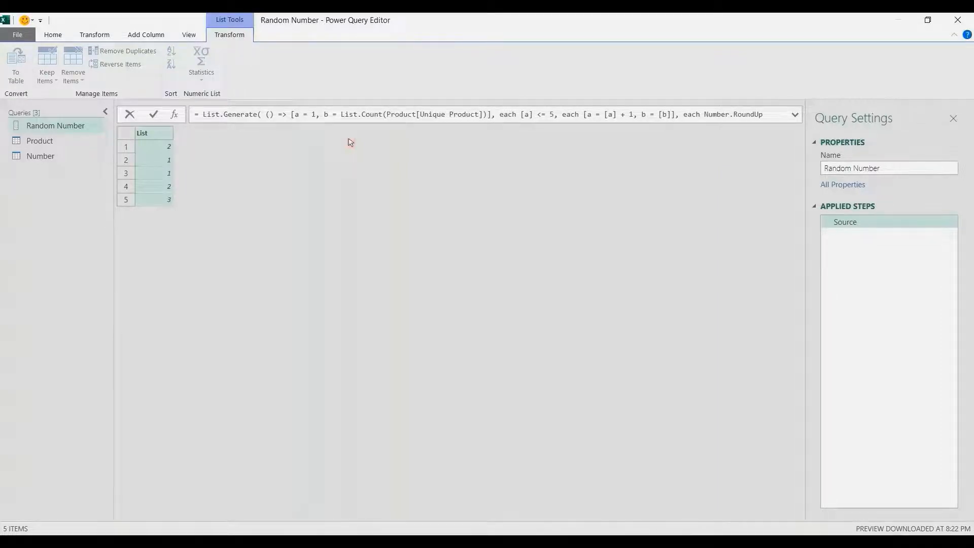
Apply the edited Random Number formula, then drill down to the Number of Items value in the Number query.
{"action": "key", "text": "Return"}
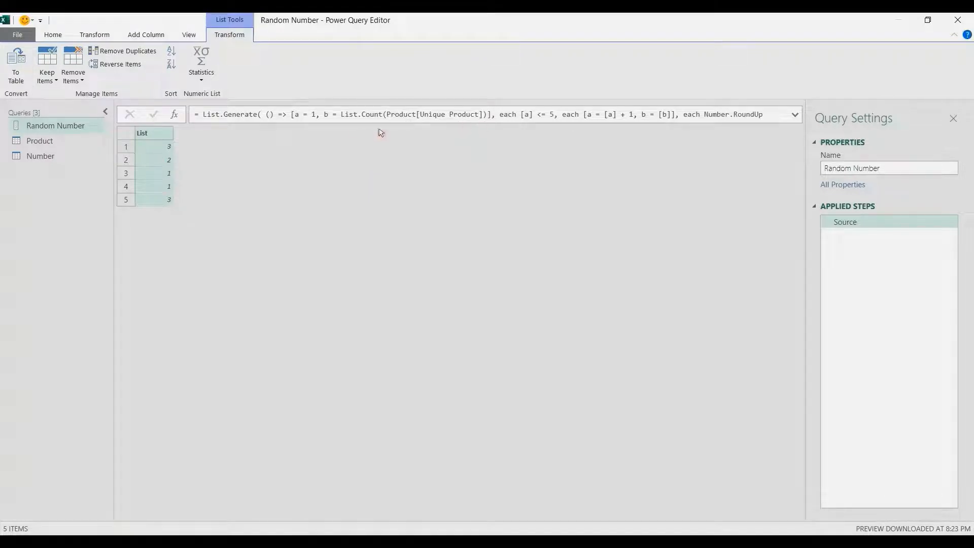
{"action": "left_click", "coordinate": [794, 115]}
{"action": "left_click_drag", "start_coordinate": [554, 116], "coordinate": [546, 116]}
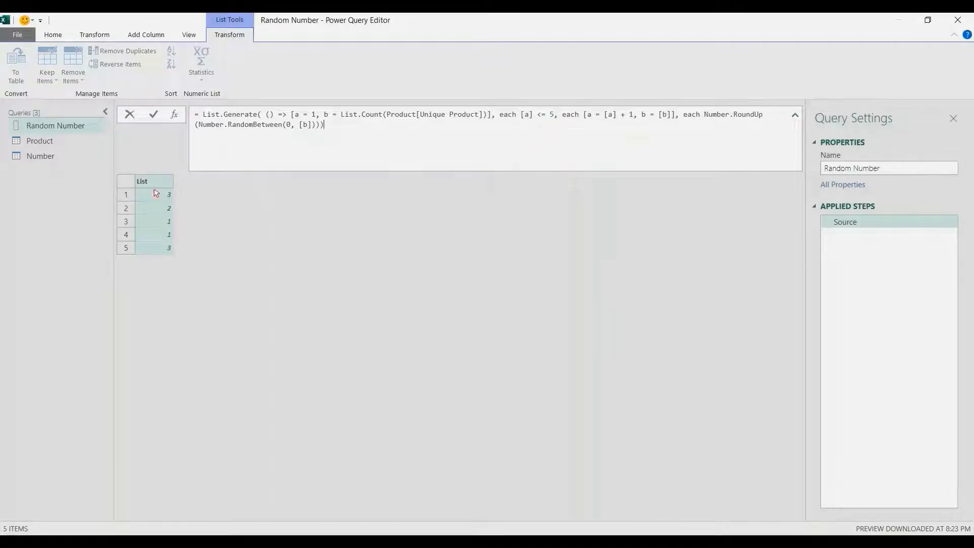
{"action": "left_click", "coordinate": [66, 168]}
{"action": "left_click", "coordinate": [57, 161]}
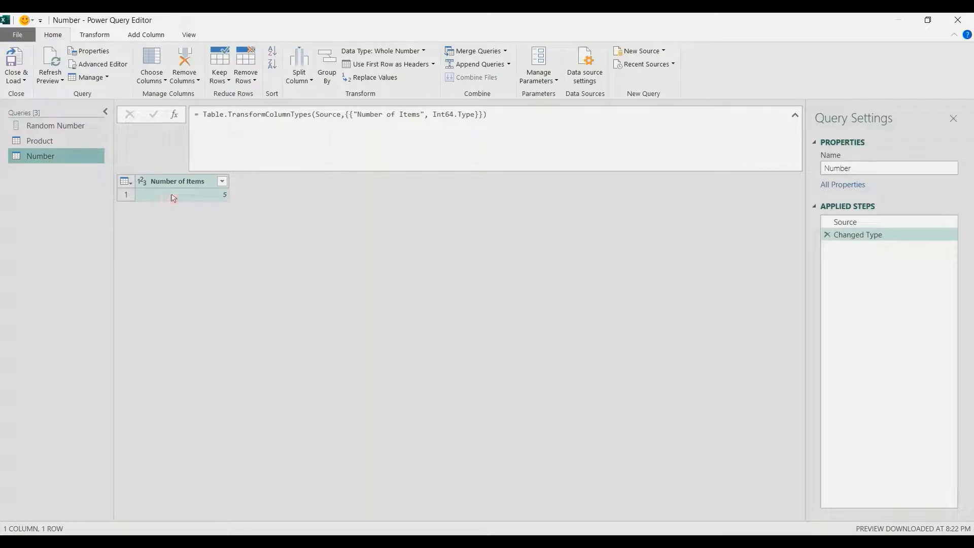
{"action": "right_click", "coordinate": [172, 198]}
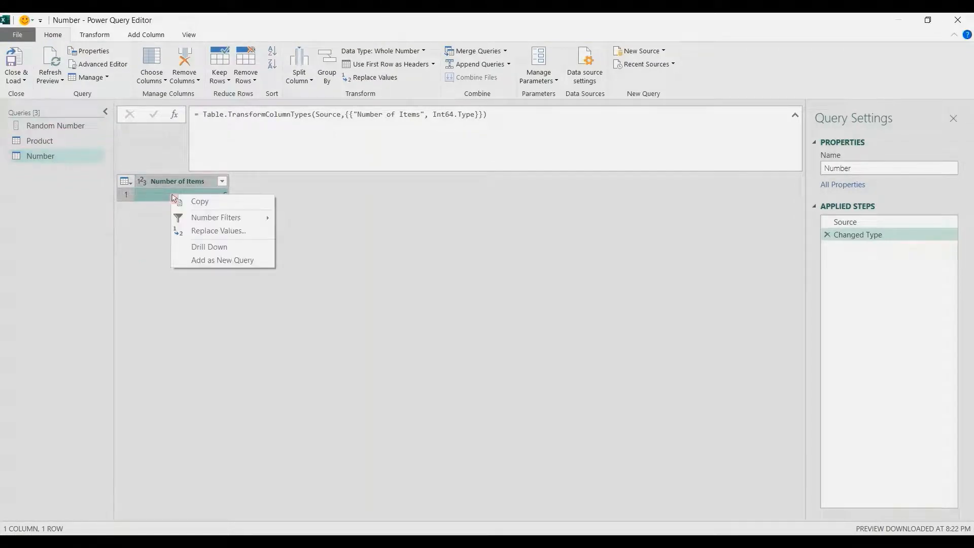
{"action": "left_click", "coordinate": [203, 247]}
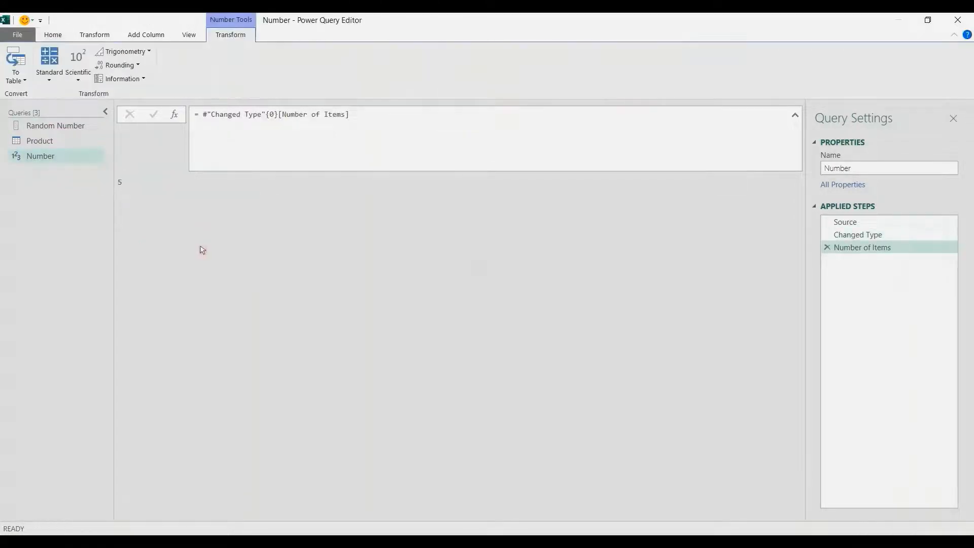
In the Random Number formula, replace the fixed limit of 5 in the [a] condition with the Number query.
{"action": "left_click", "coordinate": [71, 126]}
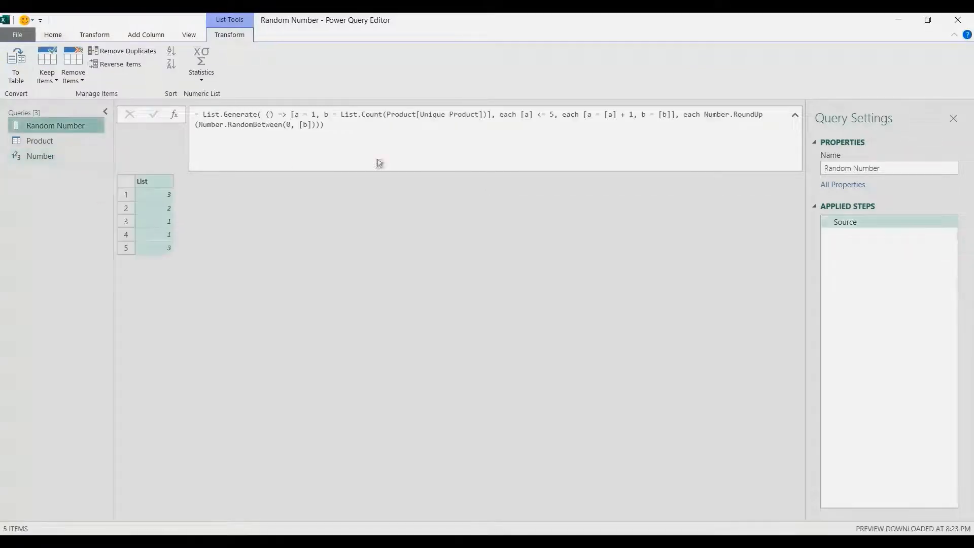
{"action": "left_click", "coordinate": [554, 116]}
{"action": "key", "text": "BackSpace"}
{"action": "type", "text": "Number"}
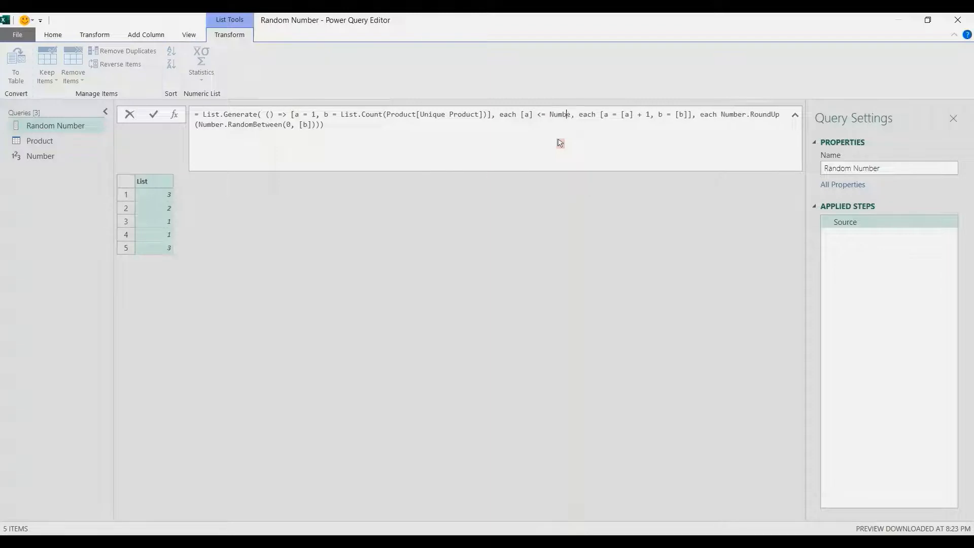
{"action": "key", "text": "Return"}
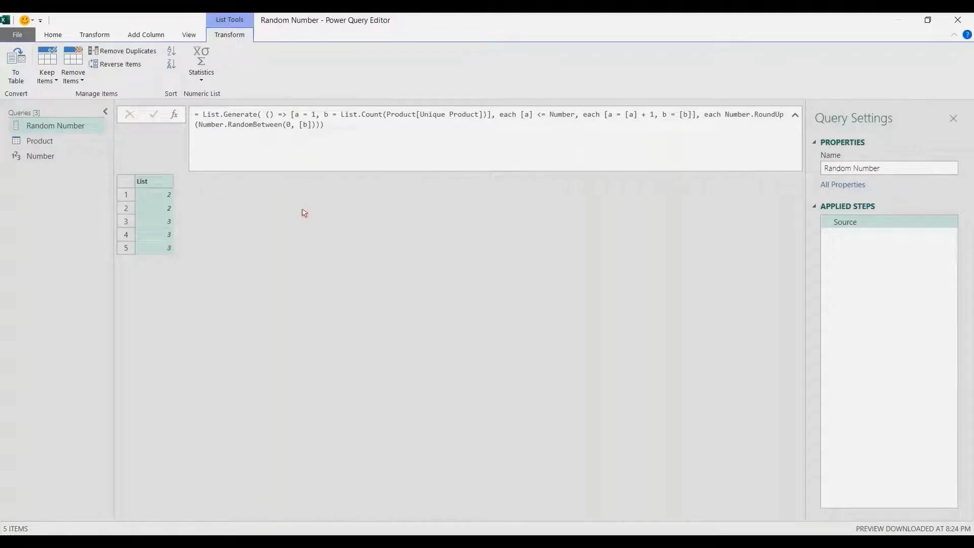
Convert the random number list to a table with no delimiter and extra columns shown as errors.
{"action": "right_click", "coordinate": [158, 187]}
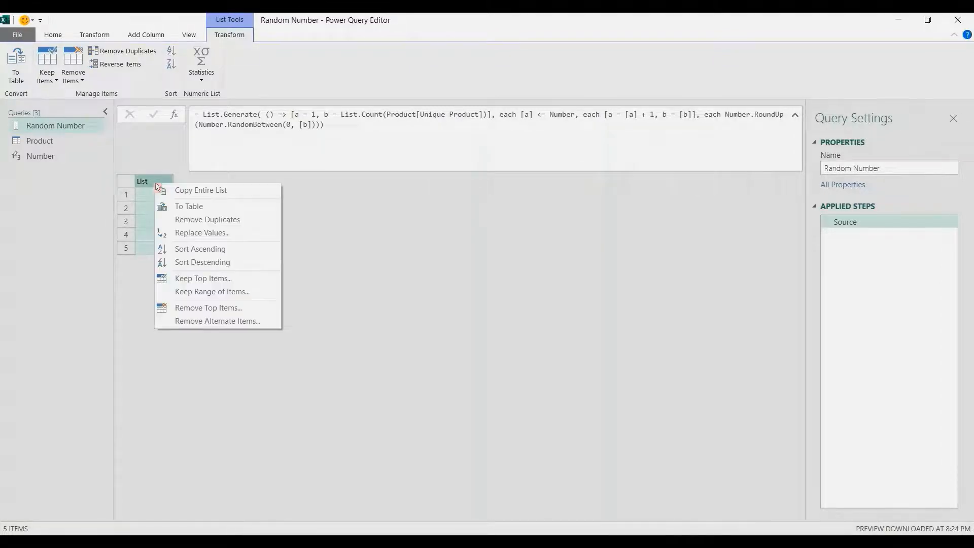
{"action": "left_click", "coordinate": [178, 208]}
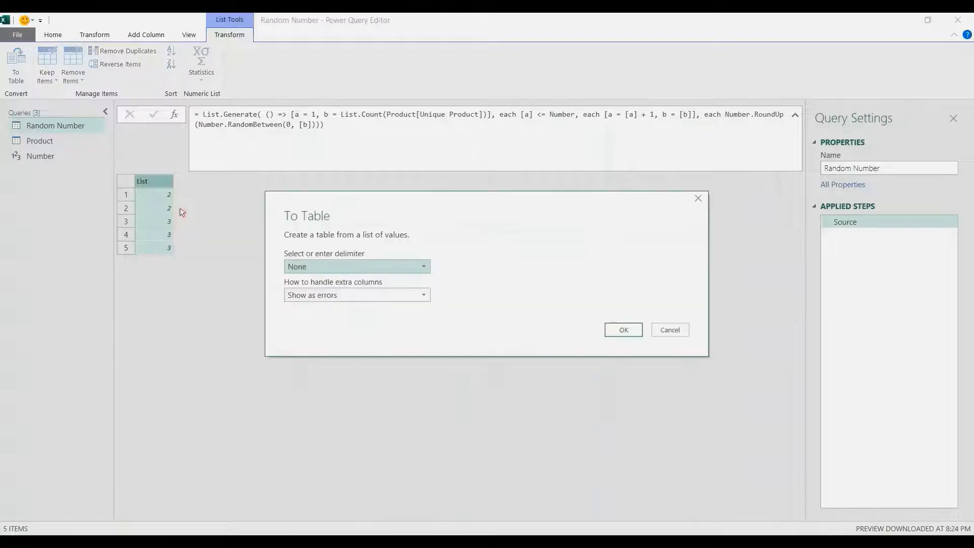
{"action": "left_click", "coordinate": [615, 332]}
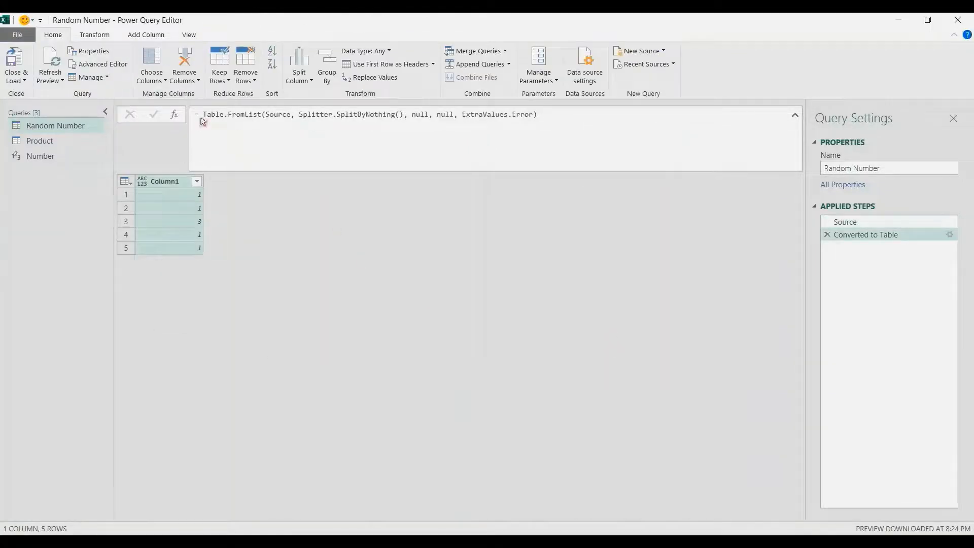
{"action": "left_click_drag", "start_coordinate": [200, 116], "coordinate": [565, 116]}
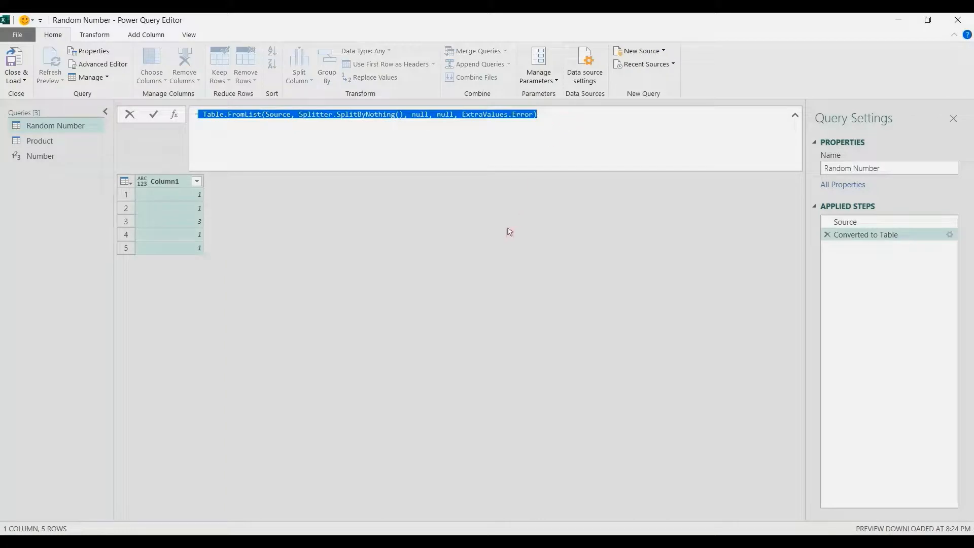
{"action": "left_click", "coordinate": [490, 227]}
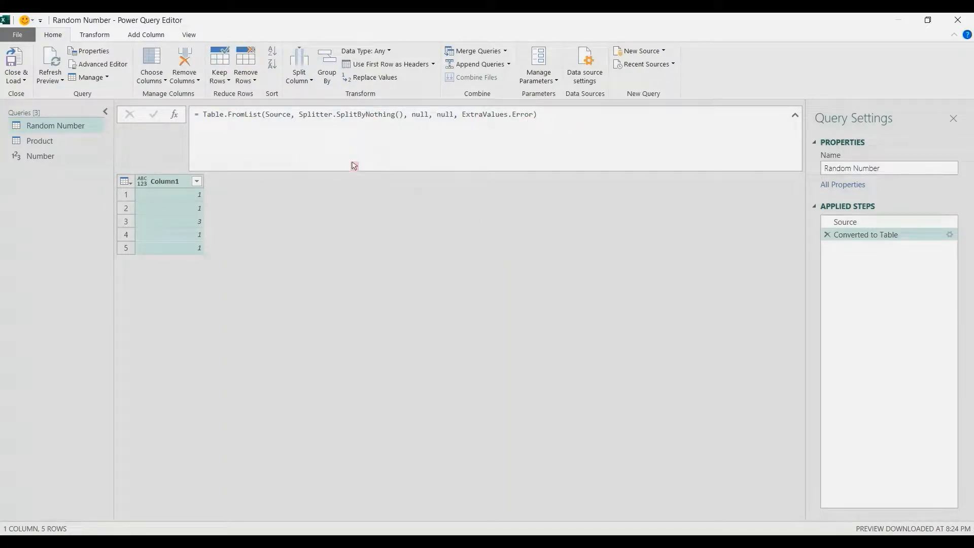
Add an index column starting from 1 to the Product query.
{"action": "left_click", "coordinate": [40, 144]}
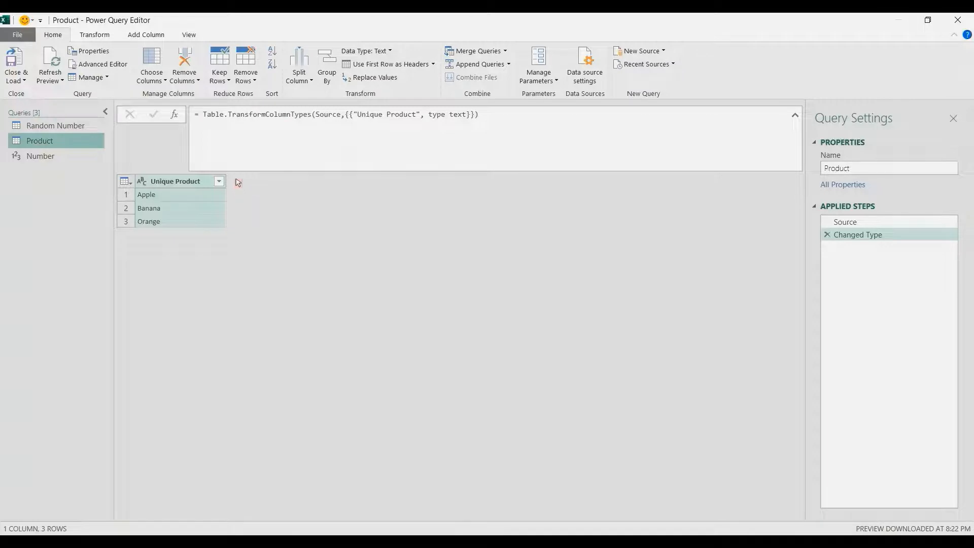
{"action": "left_click", "coordinate": [147, 34]}
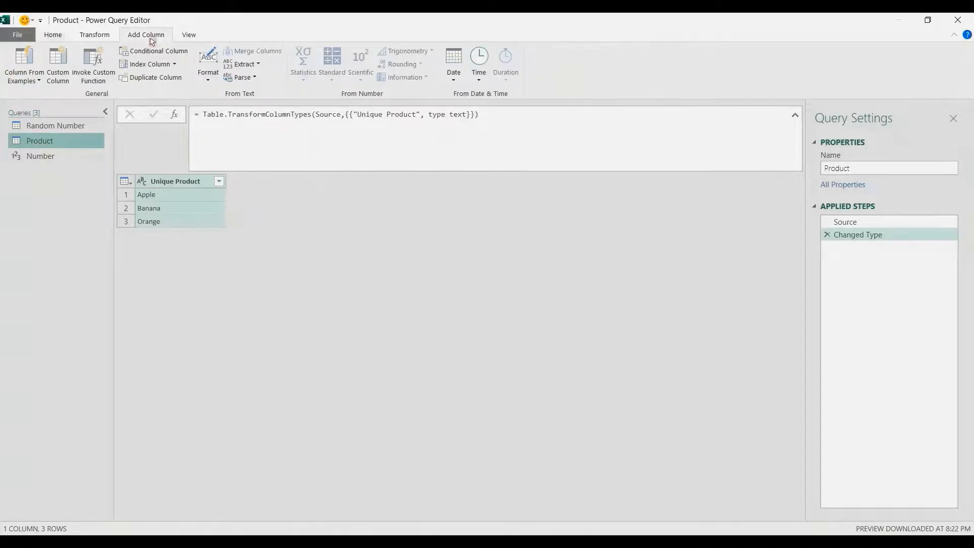
{"action": "left_click", "coordinate": [174, 64]}
{"action": "left_click", "coordinate": [147, 92]}
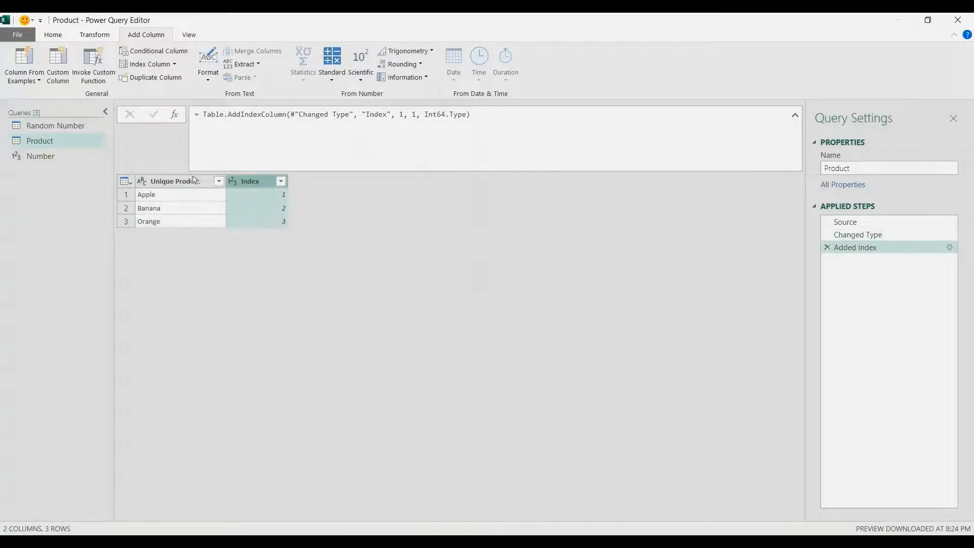
Merge Product with Random Number as a new query, matching Index to Column1 with a Left Outer join.
{"action": "left_click", "coordinate": [60, 36]}
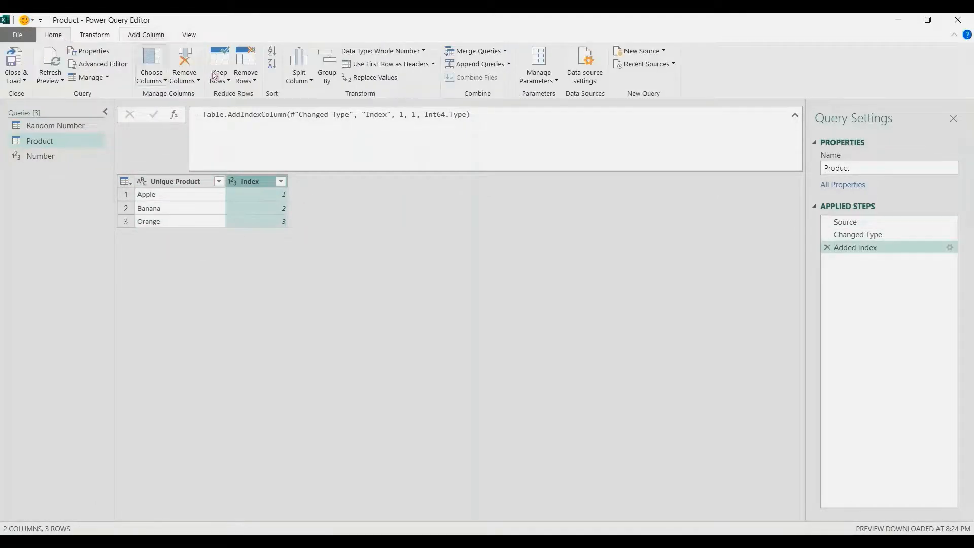
{"action": "left_click", "coordinate": [505, 51]}
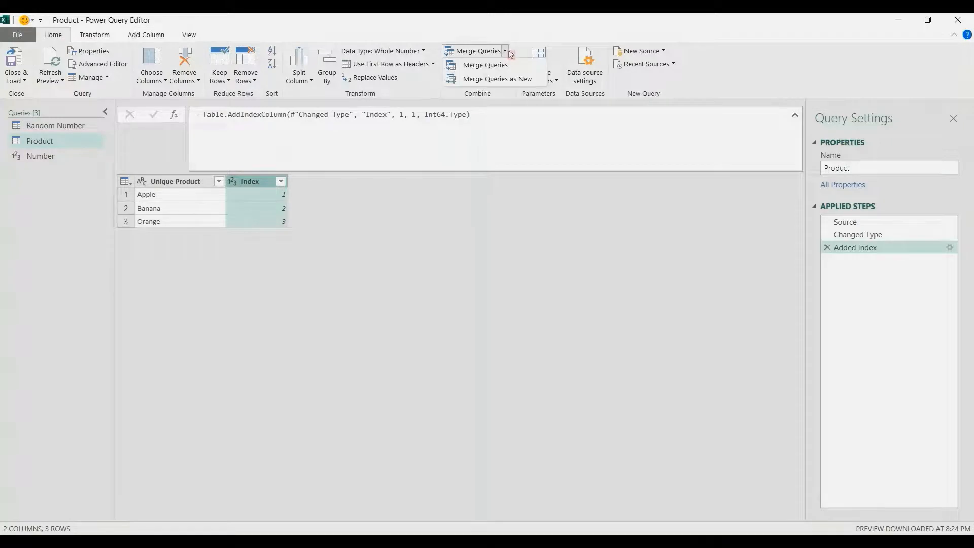
{"action": "left_click", "coordinate": [507, 80]}
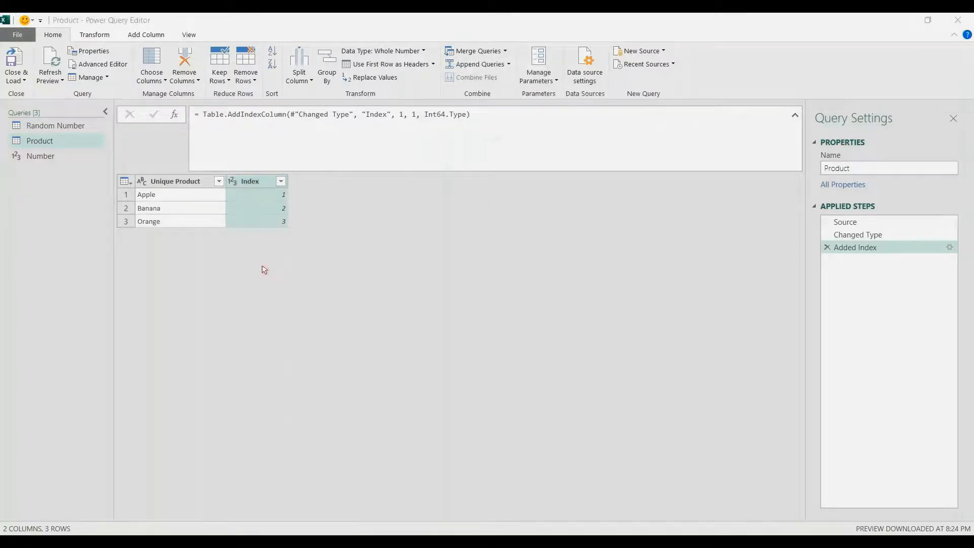
{"action": "left_click", "coordinate": [372, 182]}
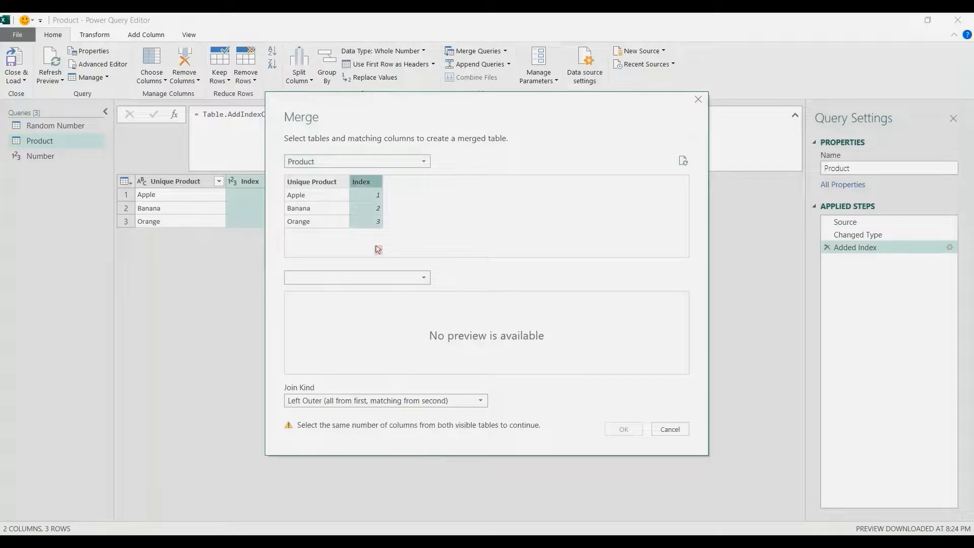
{"action": "left_click", "coordinate": [370, 279]}
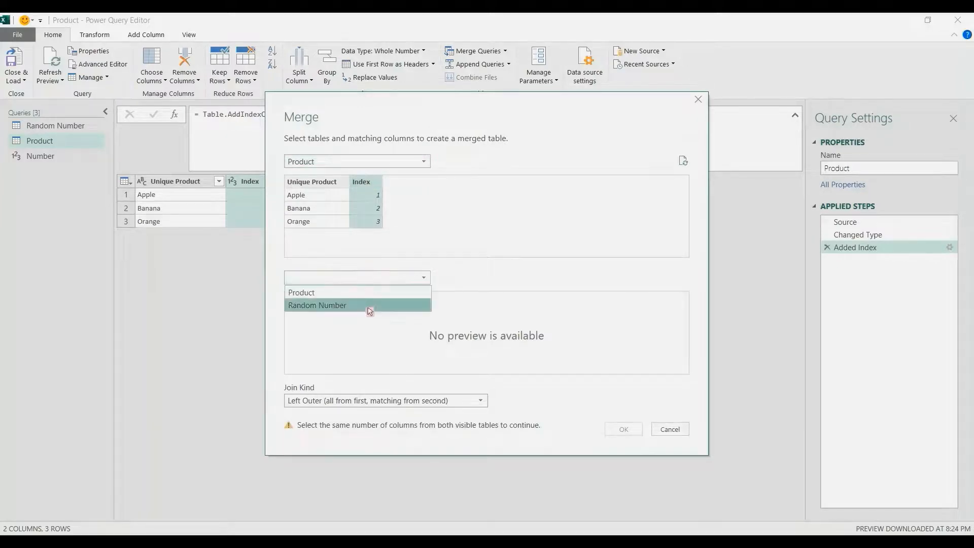
{"action": "left_click", "coordinate": [368, 305]}
{"action": "left_click", "coordinate": [304, 299]}
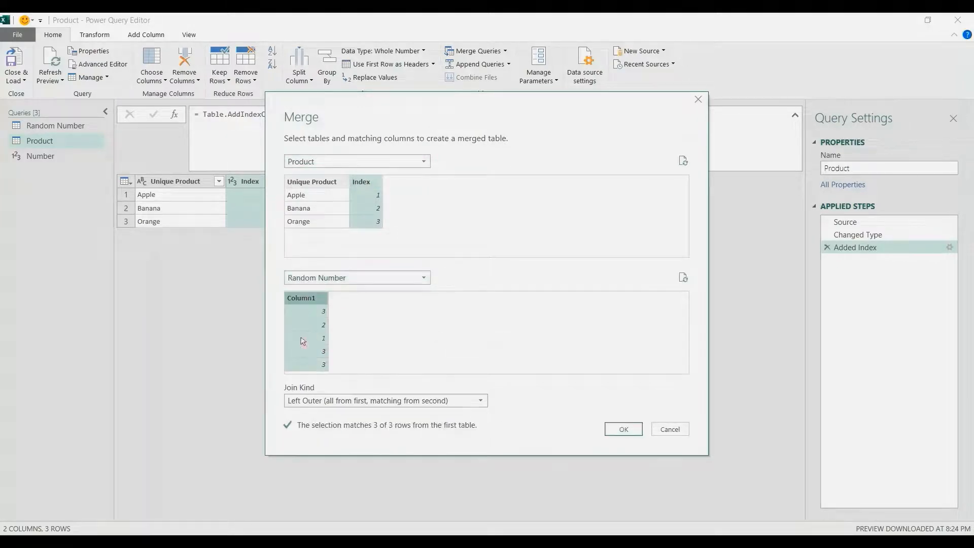
{"action": "left_click", "coordinate": [623, 428]}
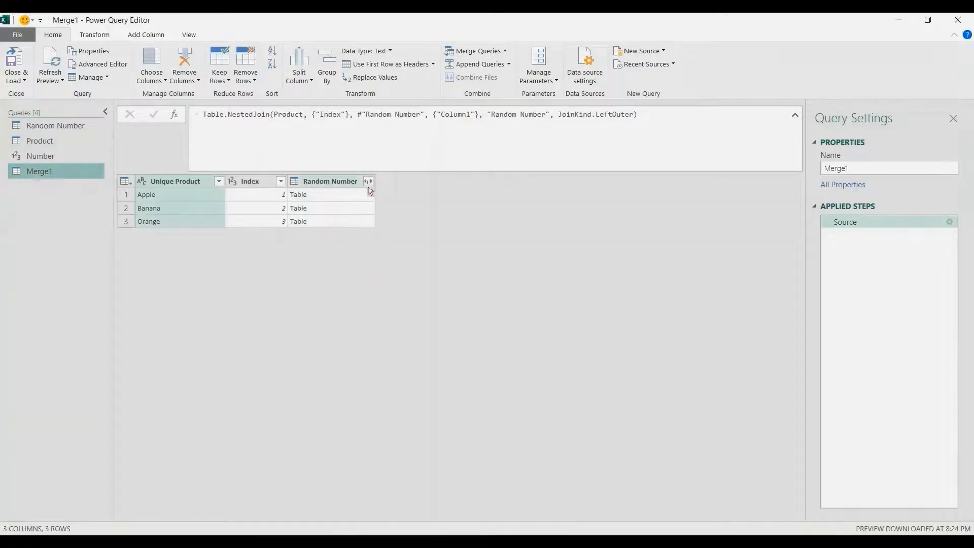
Expand Column1 from the merged Random Number column without the original name prefix, and remove its empty rows.
{"action": "left_click", "coordinate": [368, 182]}
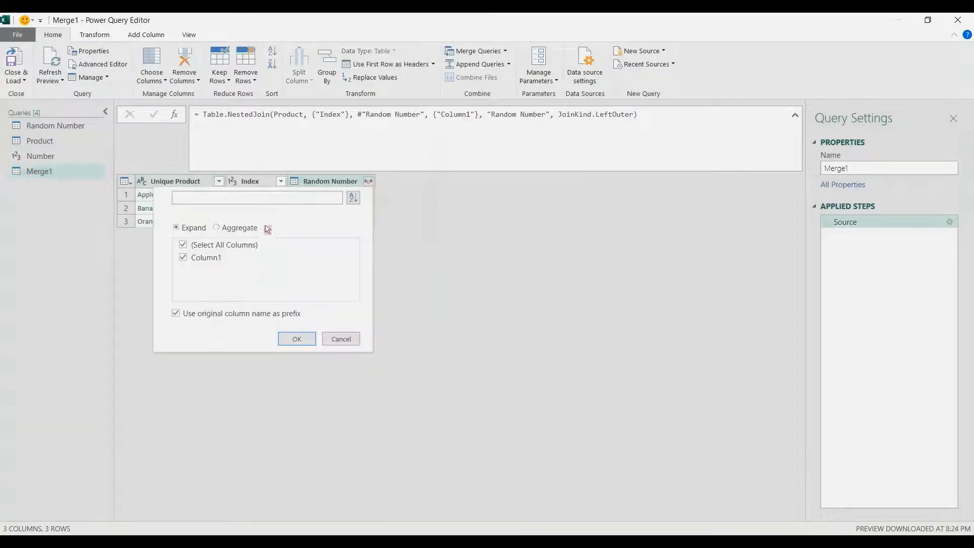
{"action": "left_click", "coordinate": [176, 313]}
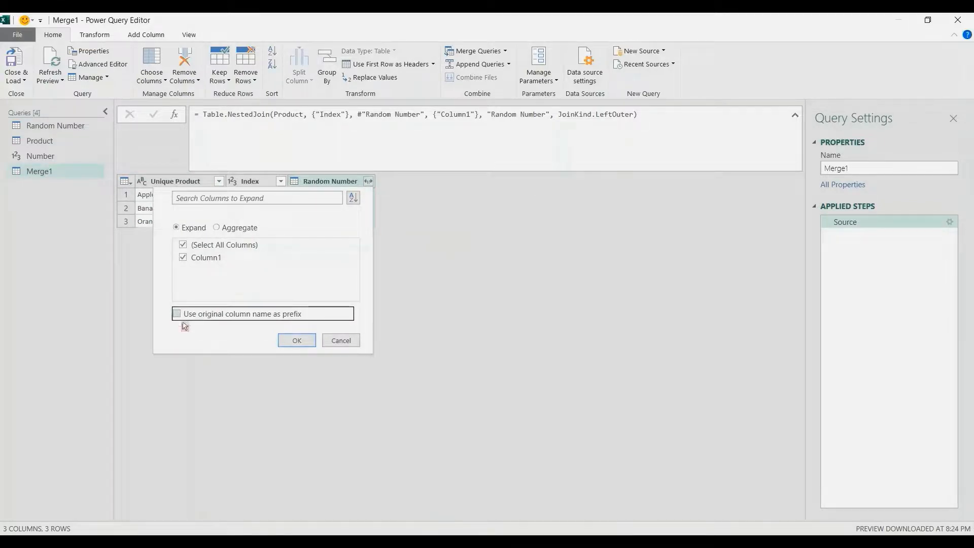
{"action": "left_click", "coordinate": [293, 340]}
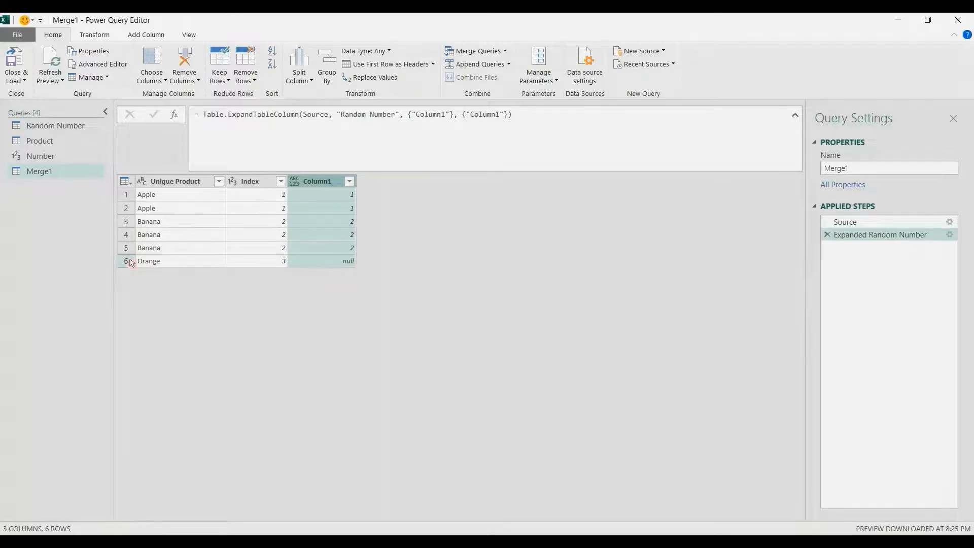
{"action": "left_click", "coordinate": [350, 182]}
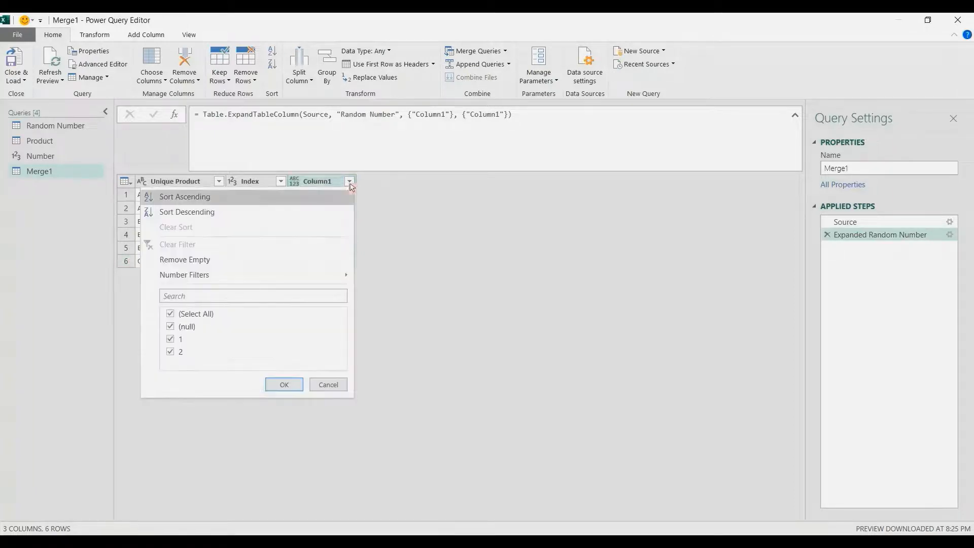
{"action": "left_click", "coordinate": [260, 259]}
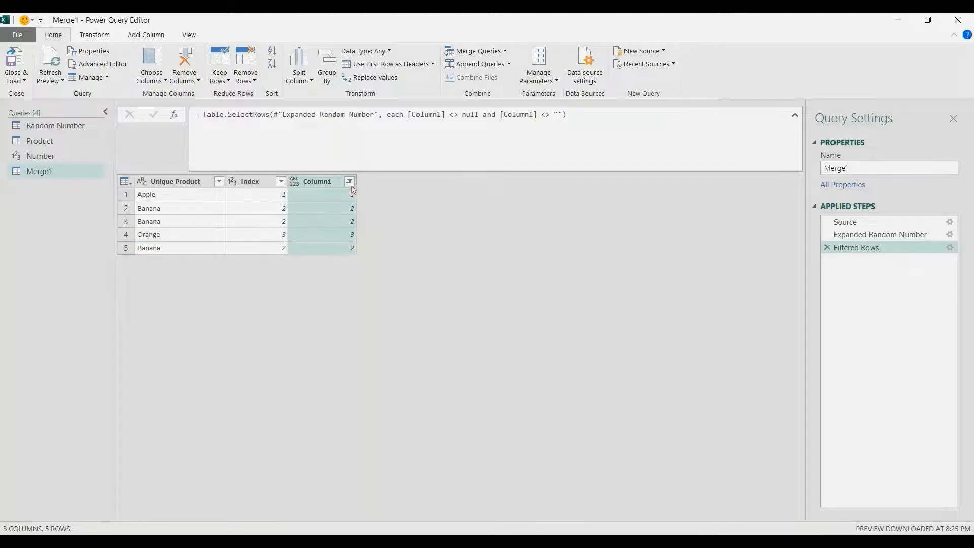
Remove the Index and Column1 columns from the merged query and refresh its preview.
{"action": "left_click", "coordinate": [264, 182]}
{"action": "left_click", "coordinate": [305, 185], "text": "ctrl"}
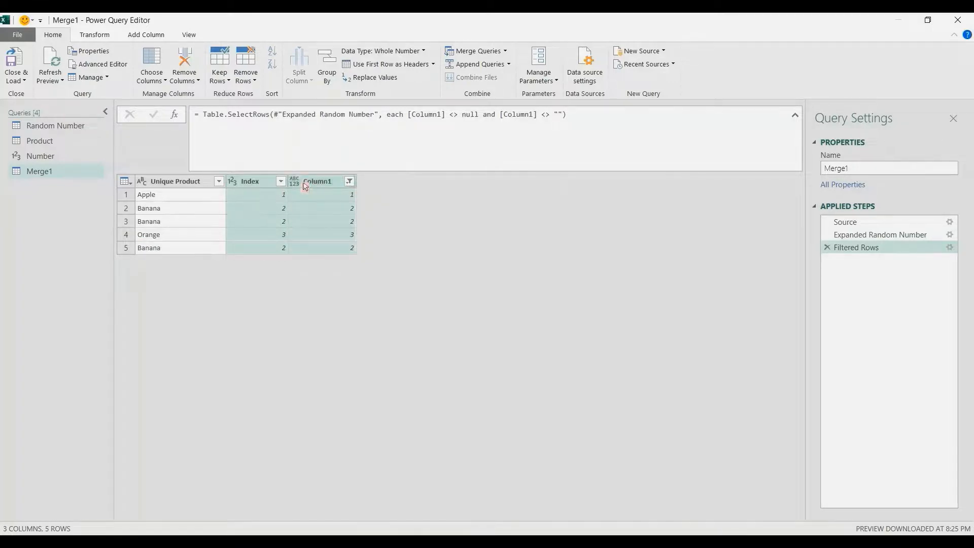
{"action": "right_click", "coordinate": [305, 186]}
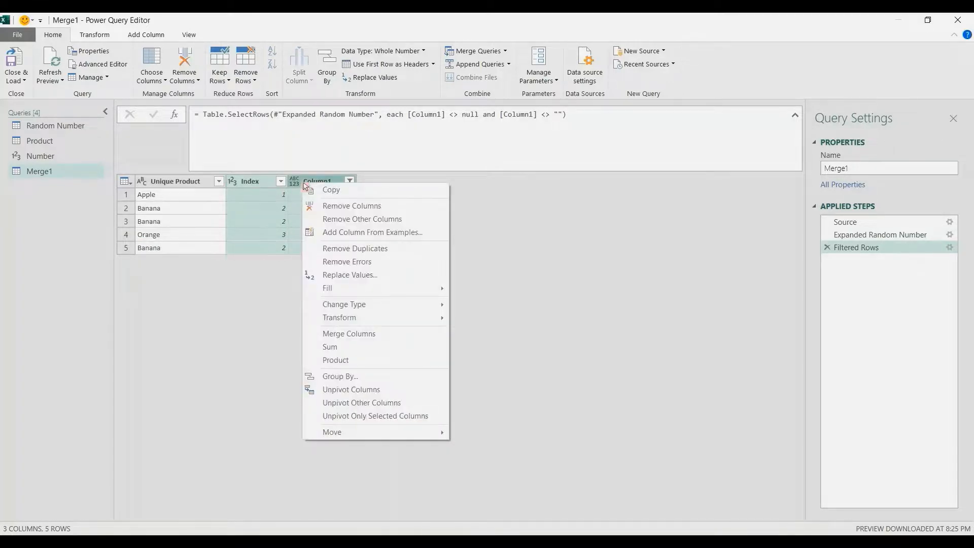
{"action": "left_click", "coordinate": [344, 214]}
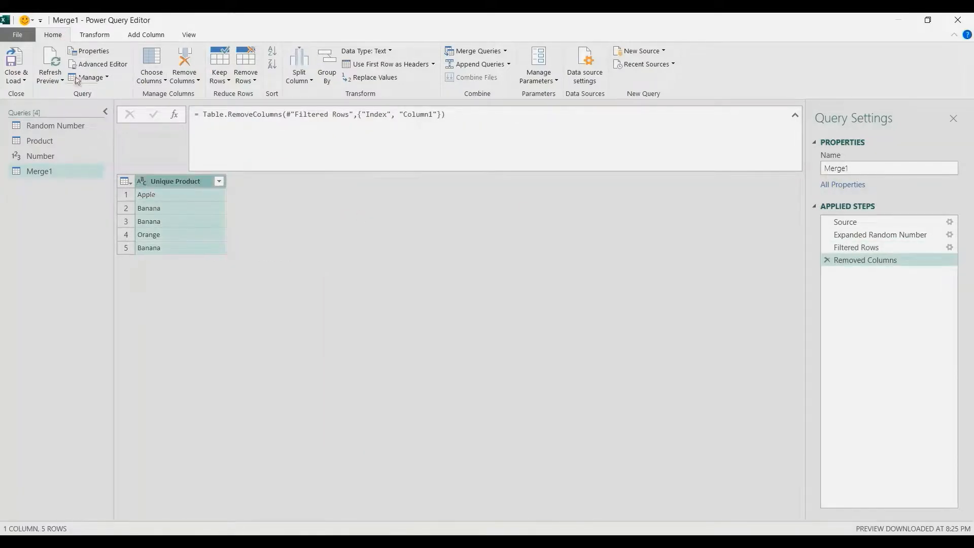
{"action": "left_click", "coordinate": [52, 59]}
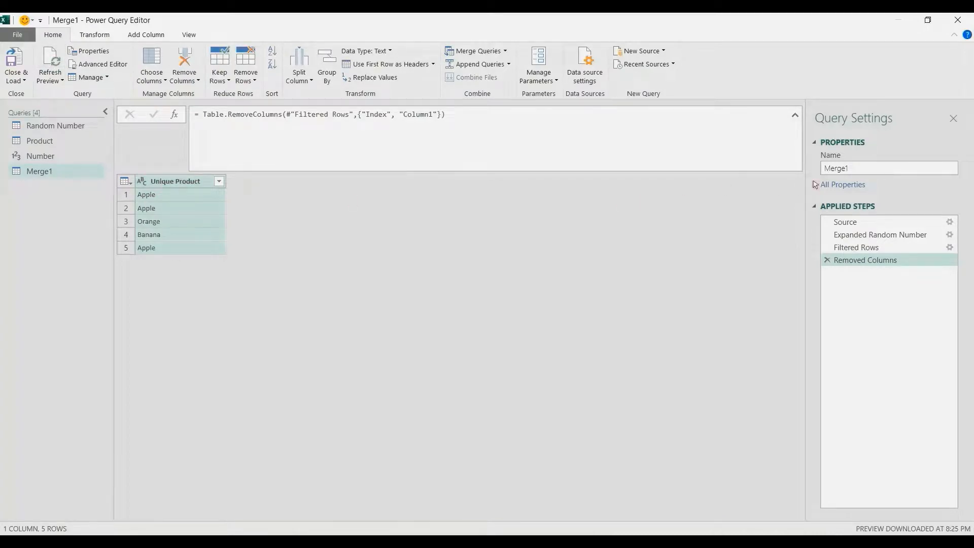
Rename the merged query as Random Product.
{"action": "double_click", "coordinate": [868, 168]}
{"action": "type", "text": "Random Produc"}
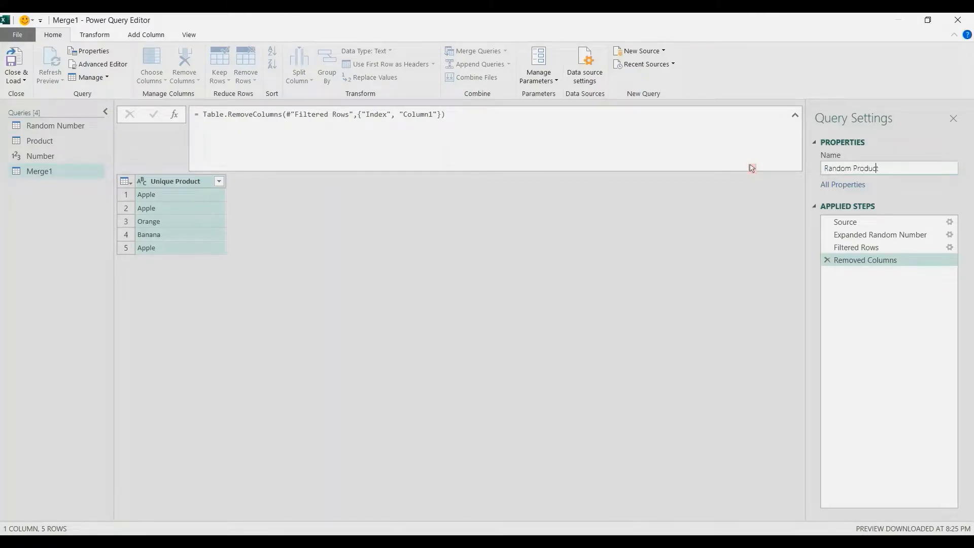
{"action": "key", "text": "Return"}
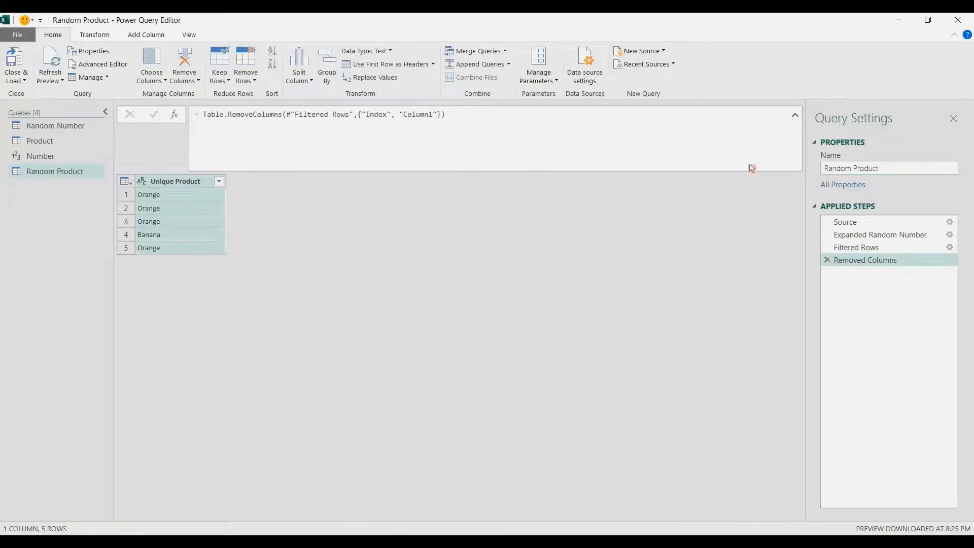
Close the query editor and load the queries as connections only.
{"action": "left_click", "coordinate": [14, 82]}
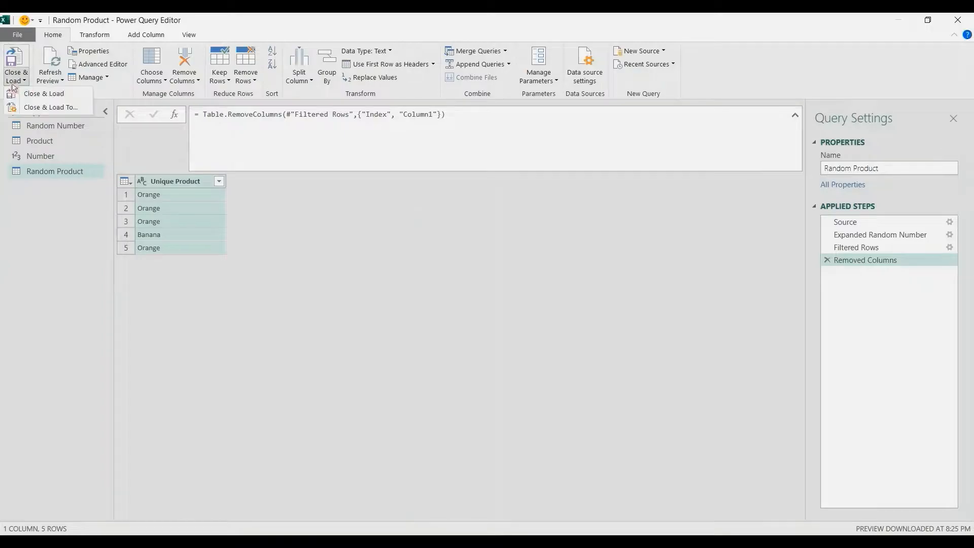
{"action": "left_click", "coordinate": [20, 96]}
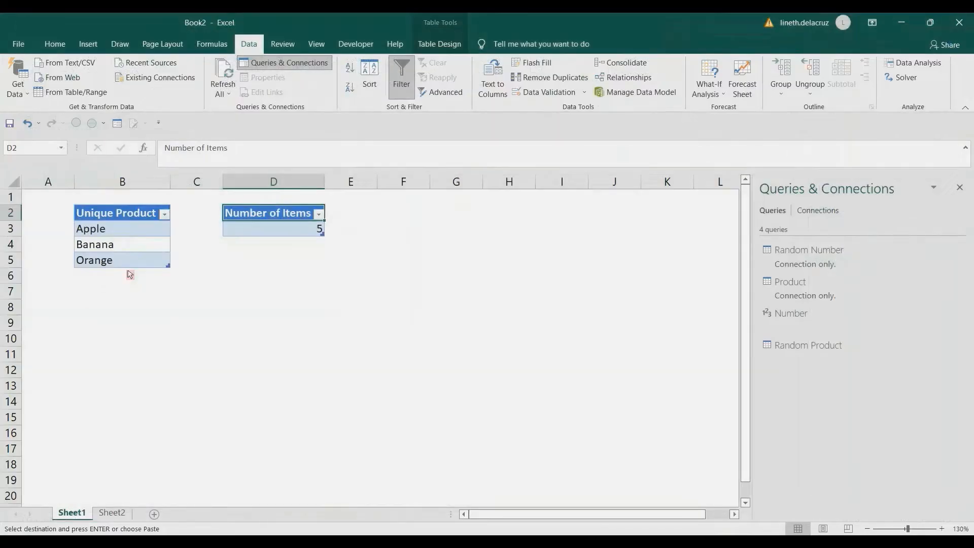
{"action": "left_click", "coordinate": [140, 361]}
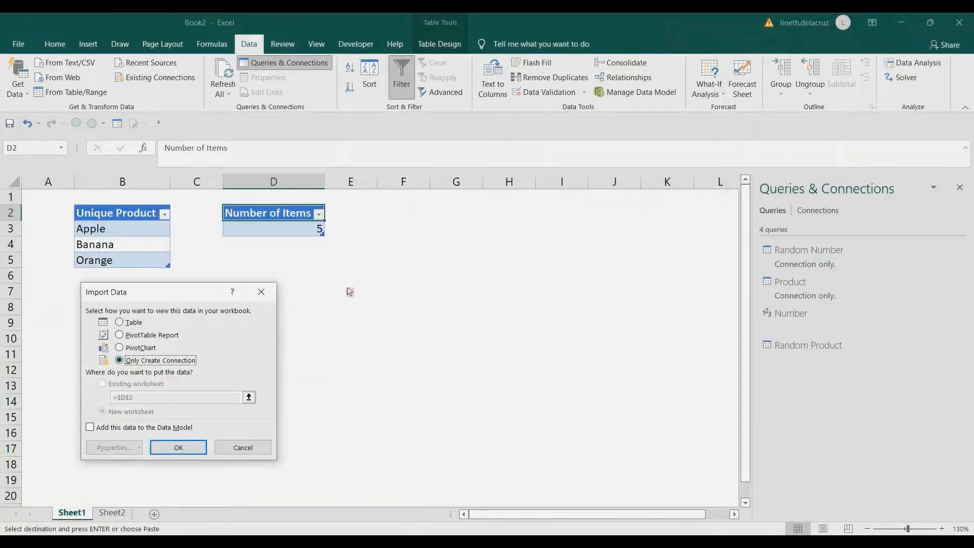
{"action": "left_click", "coordinate": [142, 321]}
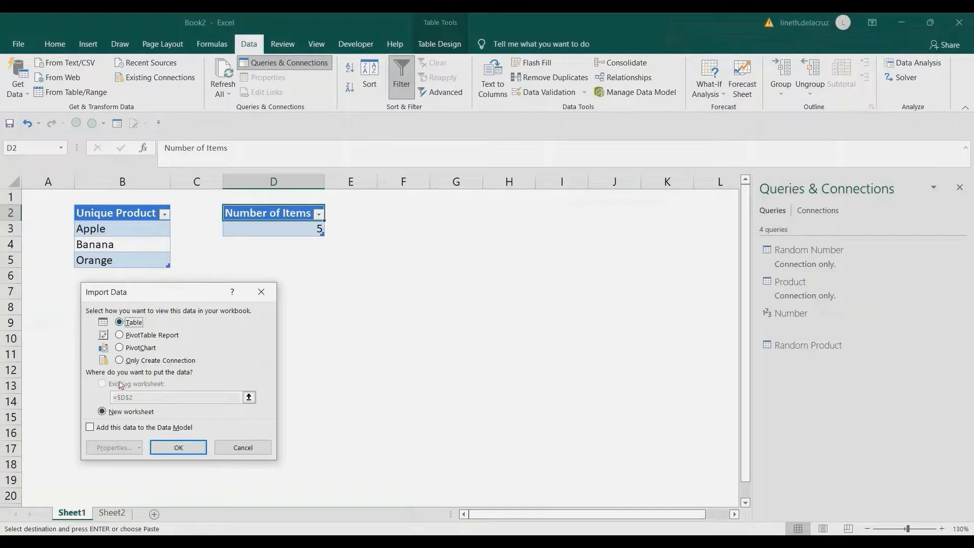
{"action": "left_click", "coordinate": [130, 360]}
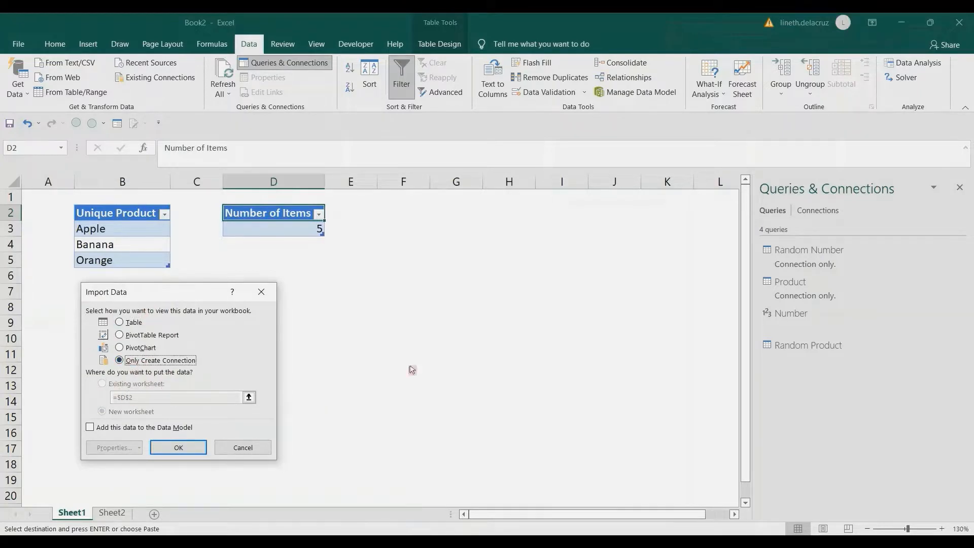
{"action": "left_click", "coordinate": [198, 449]}
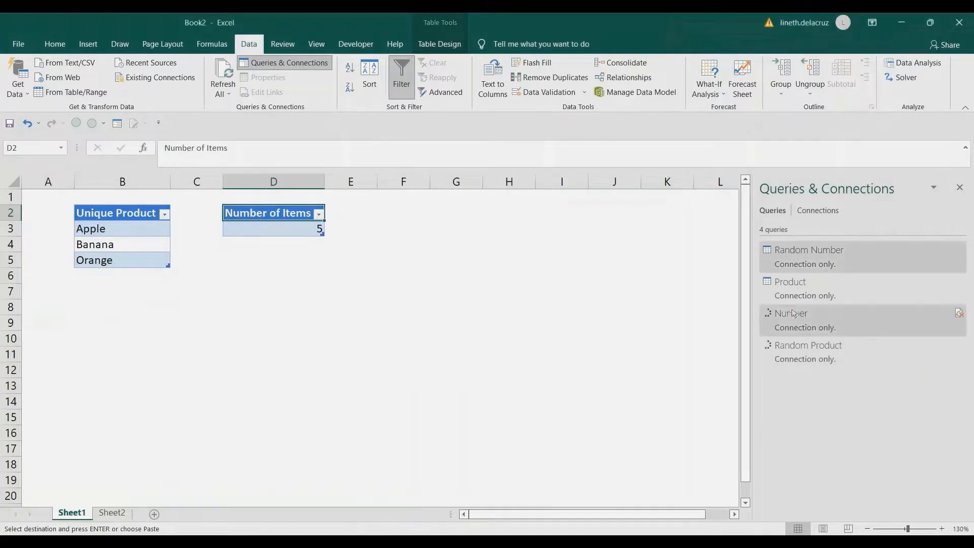
Load the Random Product query as a table at cell F2 of Sheet1 and refresh all queries.
{"action": "right_click", "coordinate": [789, 357]}
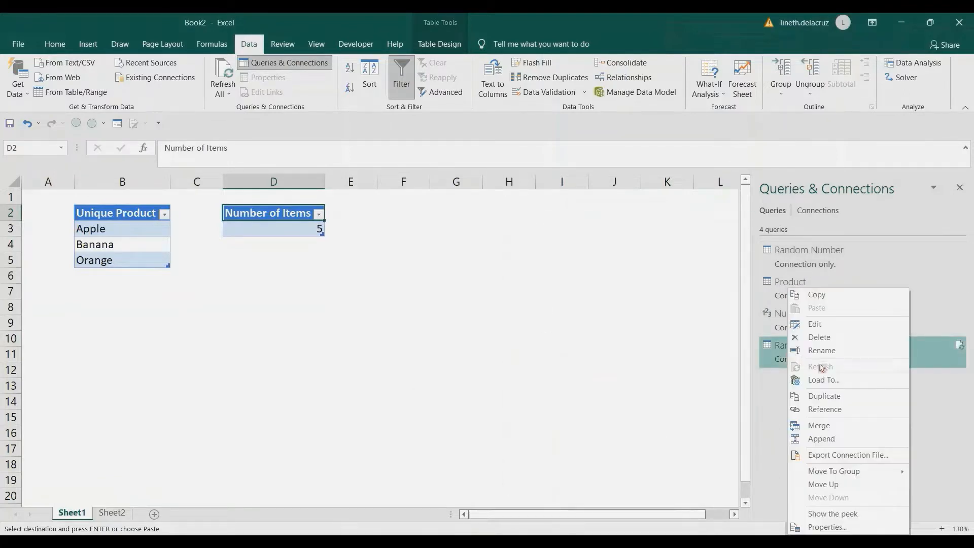
{"action": "left_click", "coordinate": [822, 380]}
{"action": "left_click", "coordinate": [120, 322]}
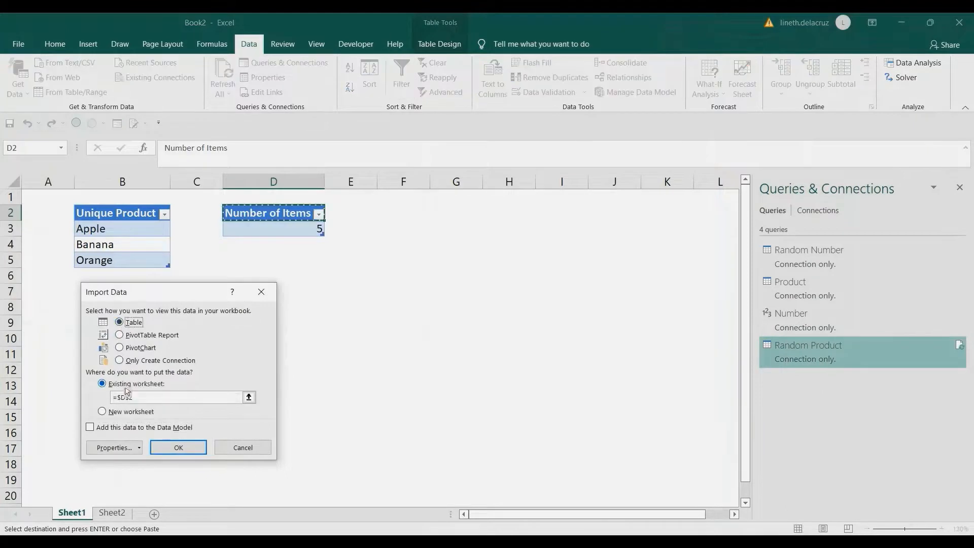
{"action": "left_click", "coordinate": [401, 217]}
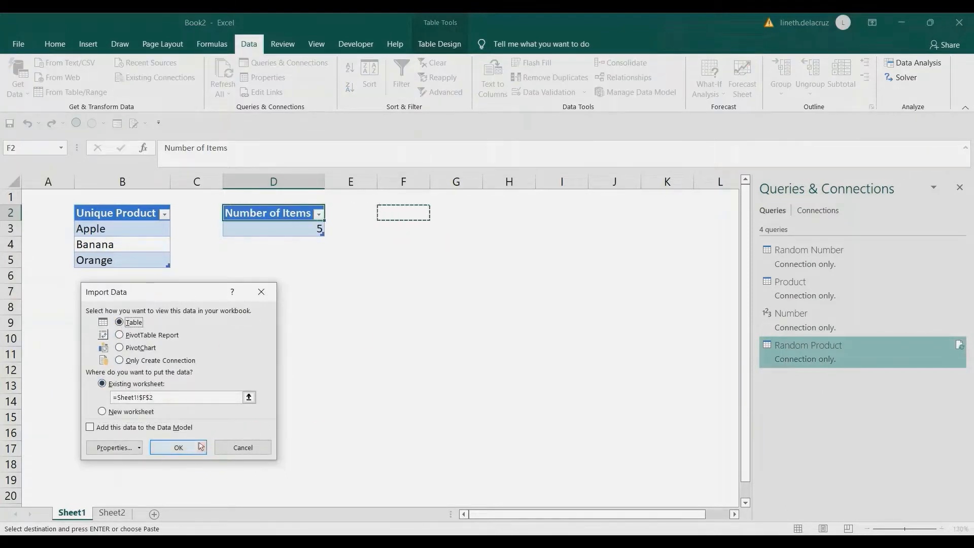
{"action": "left_click", "coordinate": [178, 446]}
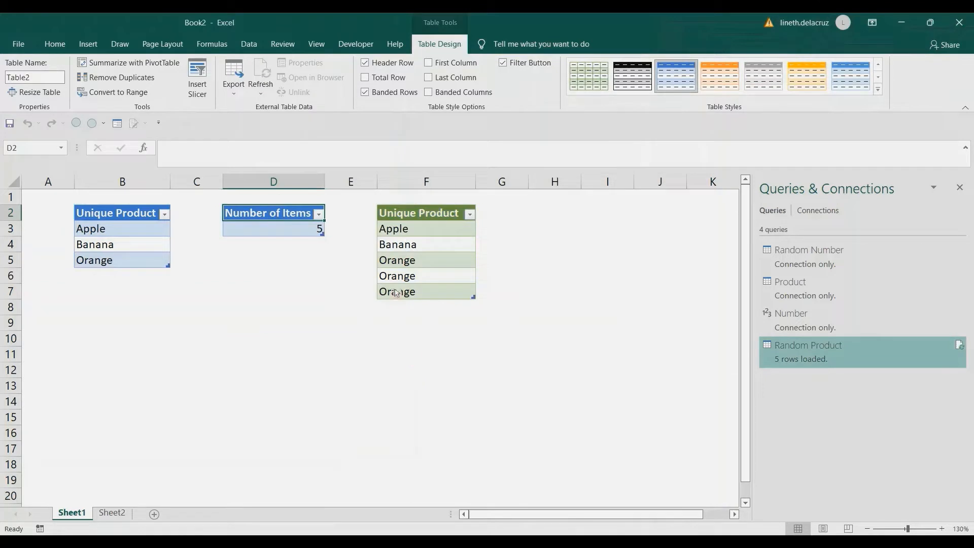
{"action": "left_click", "coordinate": [250, 46]}
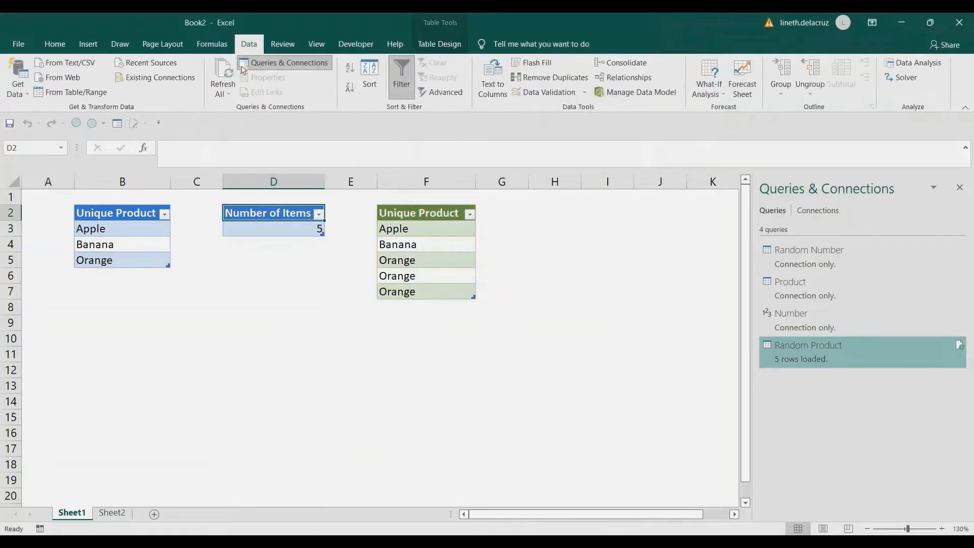
{"action": "left_click", "coordinate": [228, 75]}
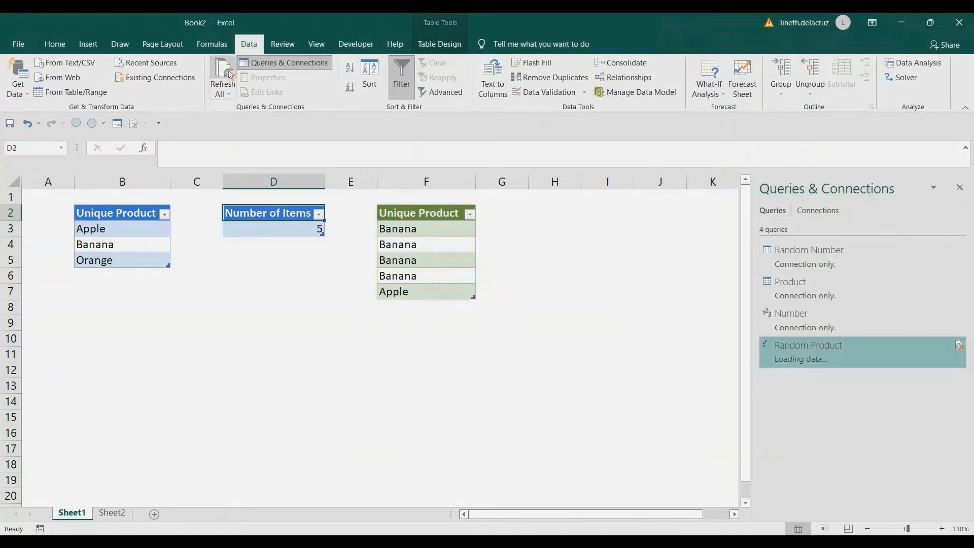
Replace the first entry of the source product table, cell B3, with Pear and refresh all queries.
{"action": "left_click", "coordinate": [121, 235]}
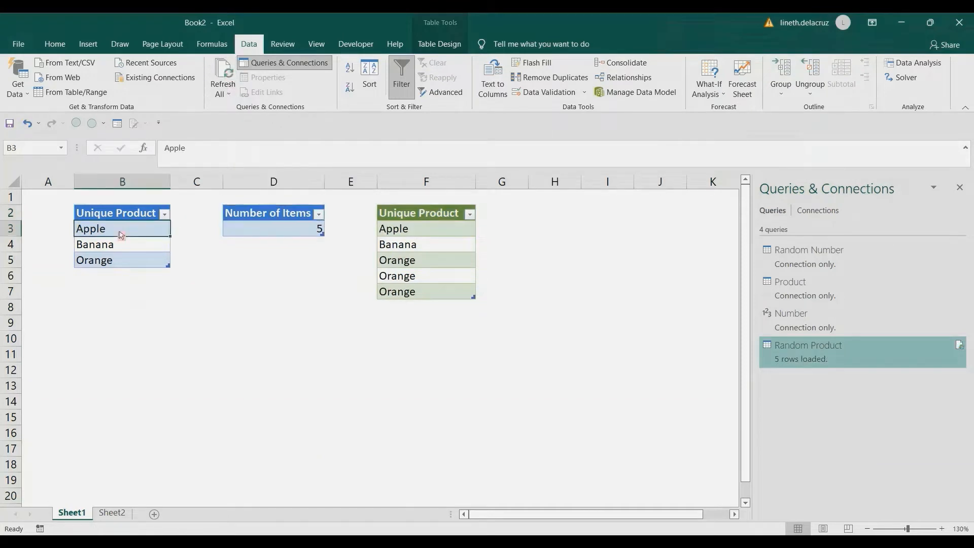
{"action": "type", "text": "Pear"}
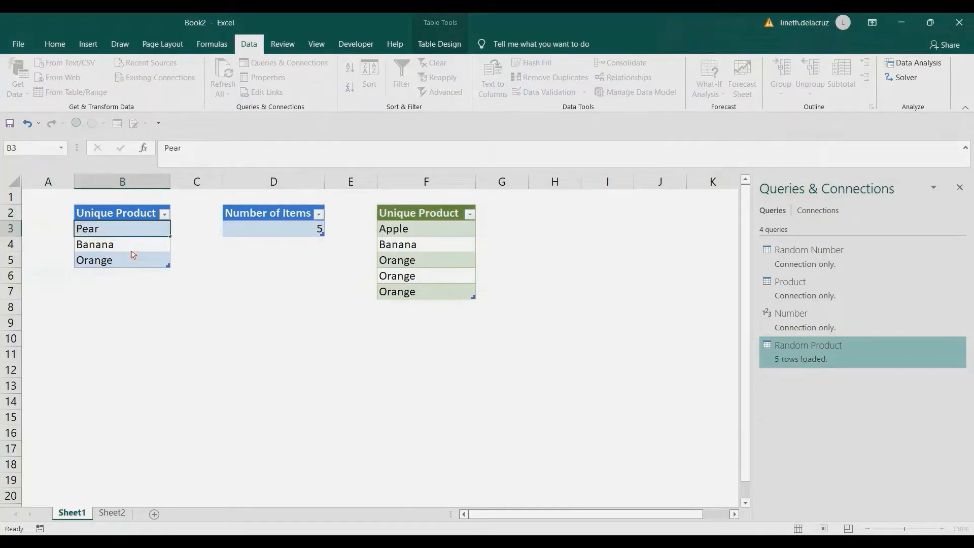
{"action": "key", "text": "Return"}
{"action": "left_click", "coordinate": [227, 76]}
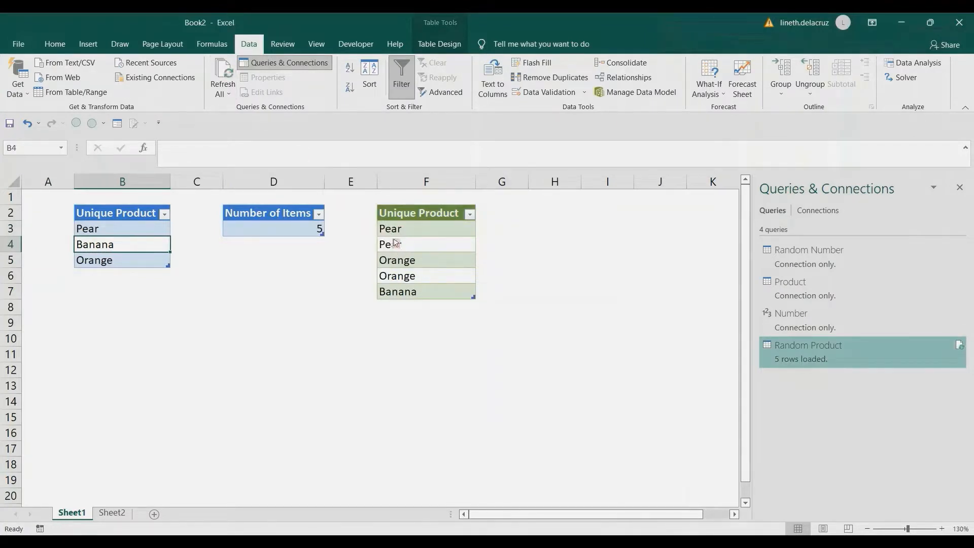
Add Apple as a new row in cell B6 of the source product table and refresh all queries twice.
{"action": "left_click", "coordinate": [136, 278]}
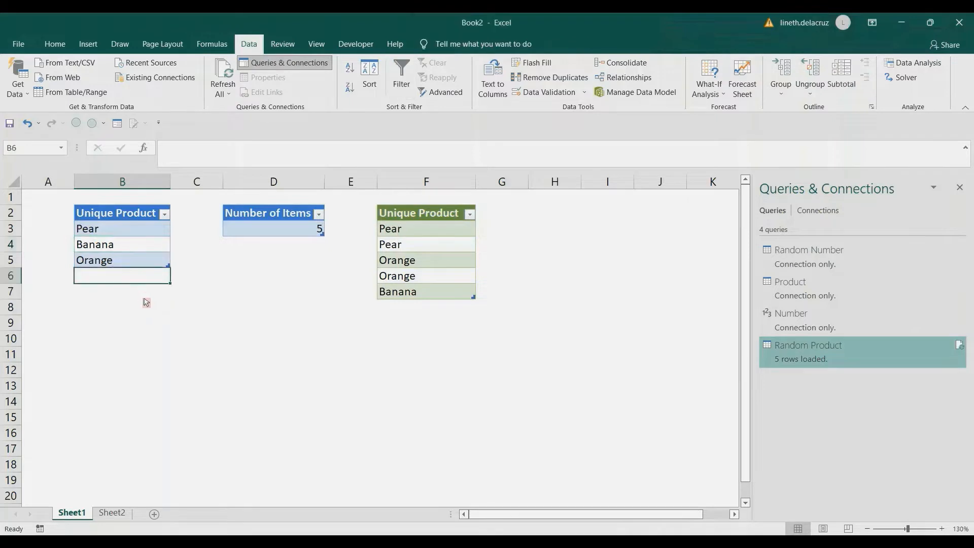
{"action": "type", "text": "Apple"}
{"action": "key", "text": "Return"}
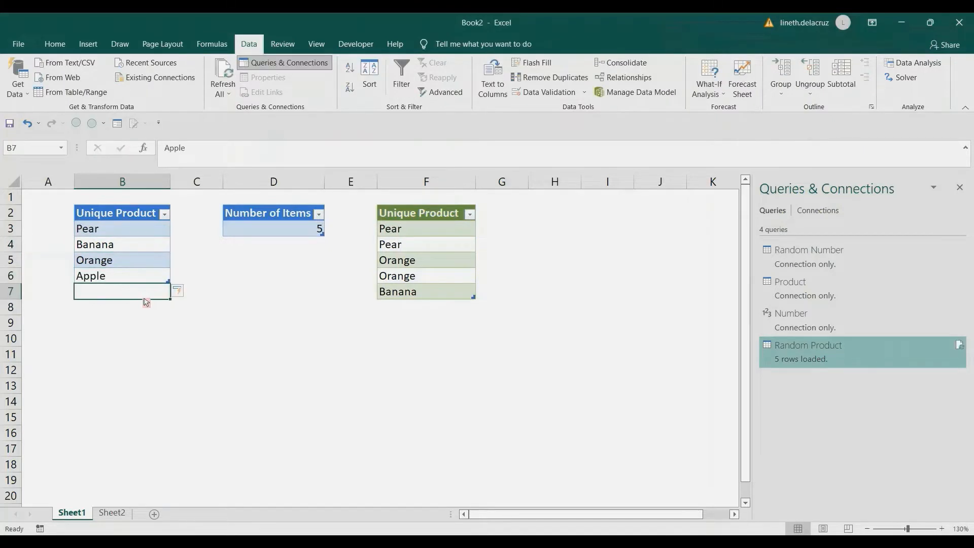
{"action": "left_click", "coordinate": [223, 76]}
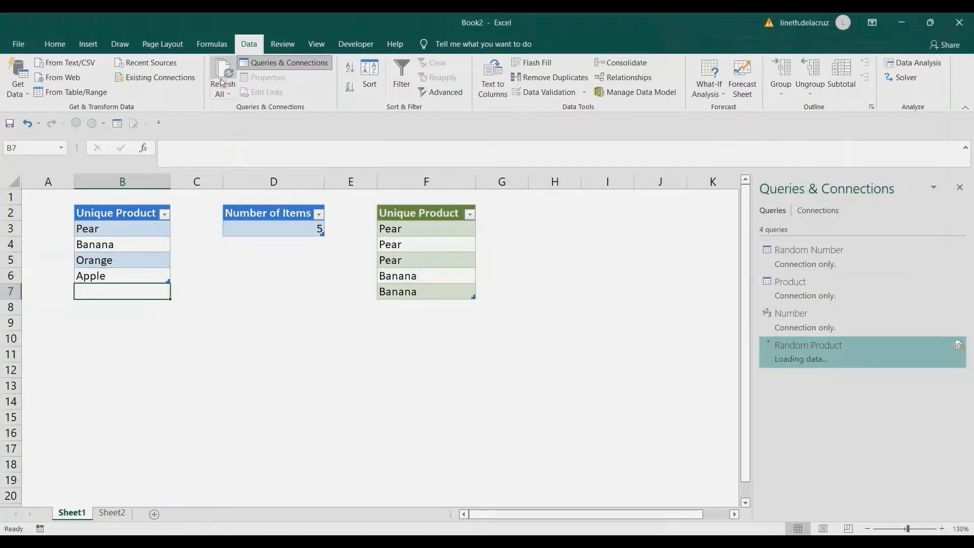
{"action": "left_click", "coordinate": [218, 80]}
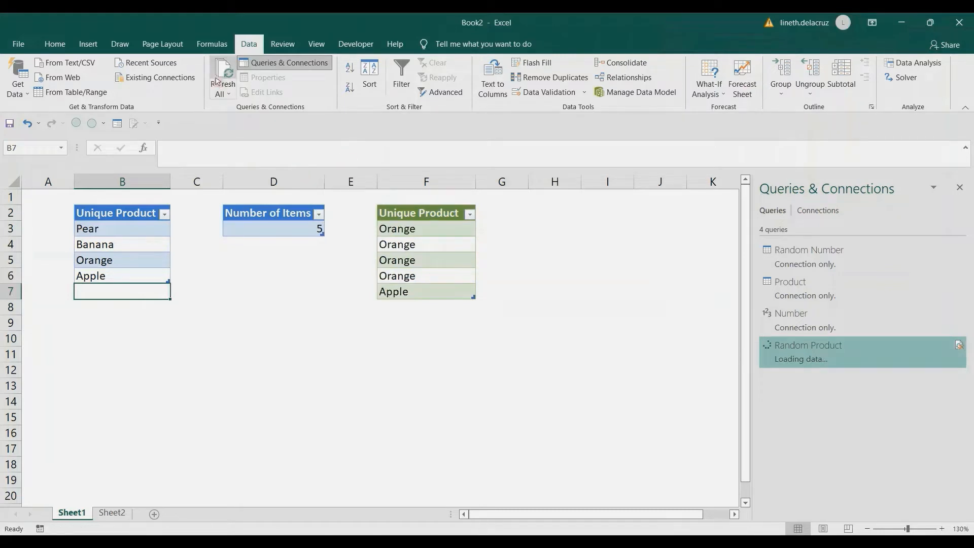
Set the Number of Items value to 100 and refresh all queries.
{"action": "left_click", "coordinate": [270, 236]}
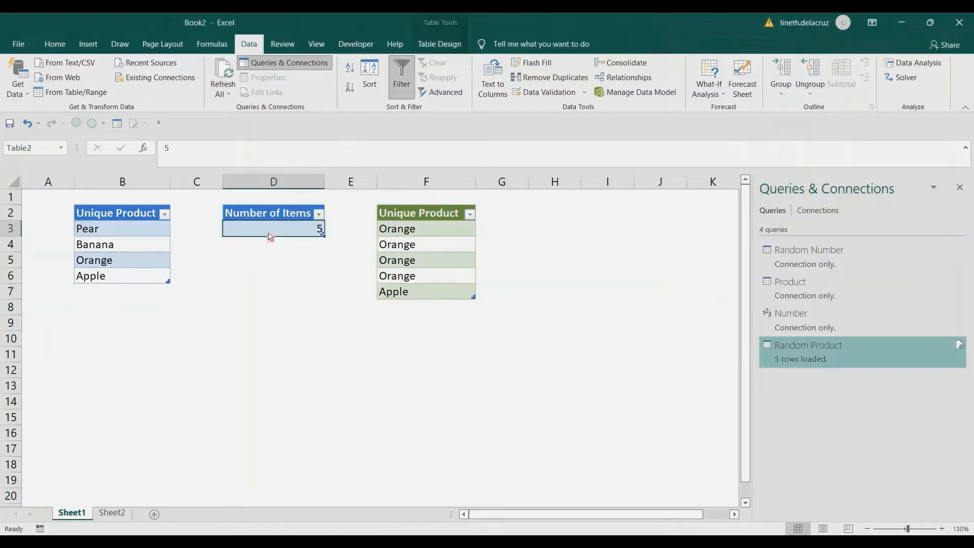
{"action": "type", "text": "100"}
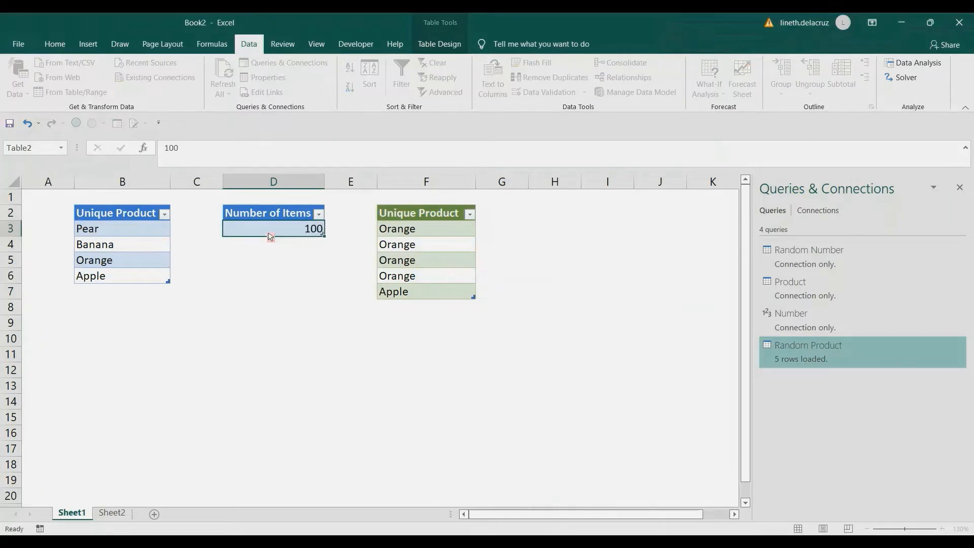
{"action": "key", "text": "Return"}
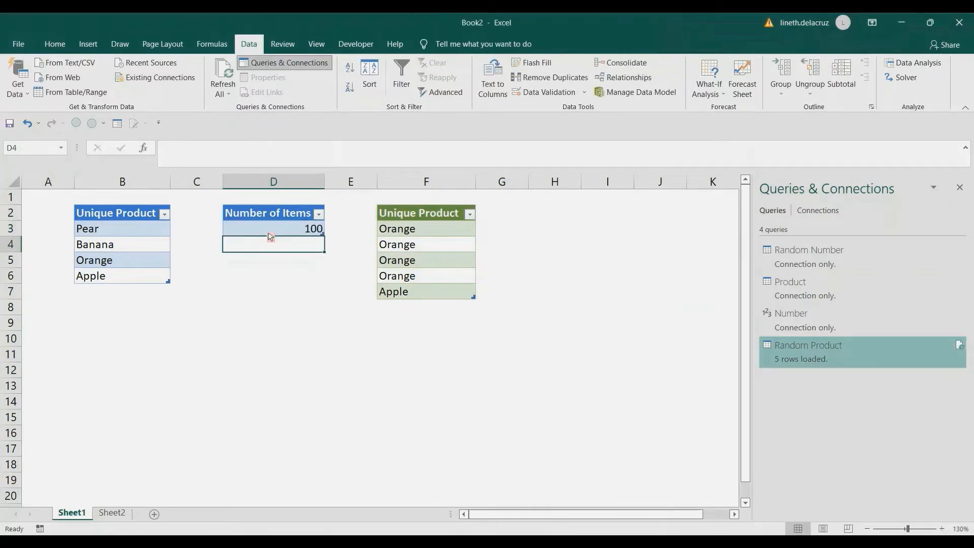
{"action": "left_click", "coordinate": [223, 74]}
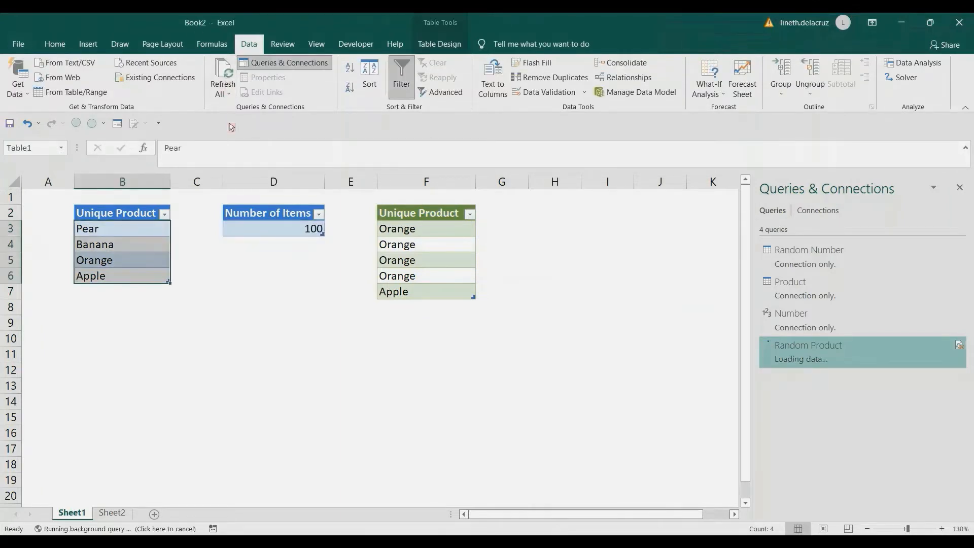
Examine the rows of the random product output table and refresh all queries twice to reshuffle them.
{"action": "left_click", "coordinate": [428, 235]}
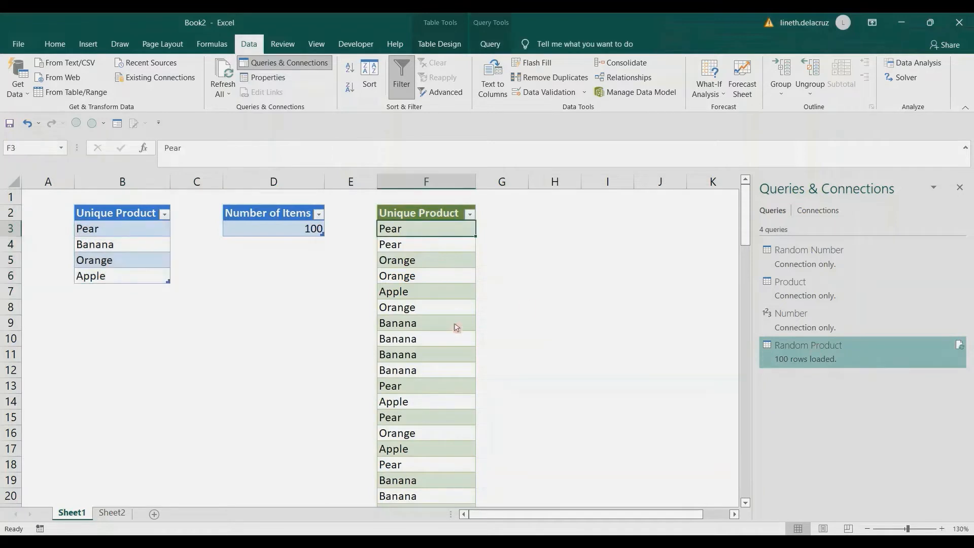
{"action": "scroll", "coordinate": [456, 321], "scroll_direction": "down", "scroll_amount": 4}
{"action": "scroll", "coordinate": [457, 319], "scroll_direction": "up", "scroll_amount": 3}
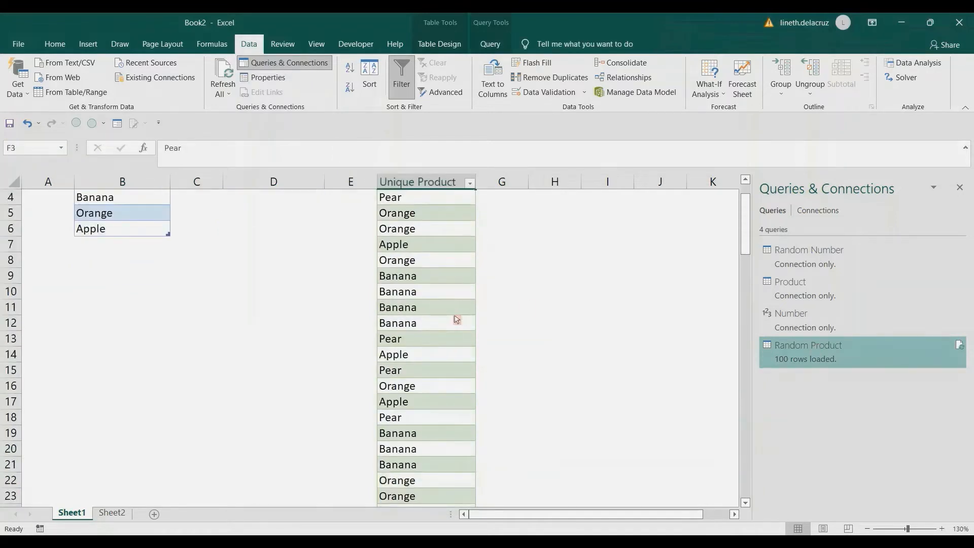
{"action": "scroll", "coordinate": [456, 320], "scroll_direction": "down", "scroll_amount": 6}
{"action": "left_click", "coordinate": [428, 421], "text": "shift"}
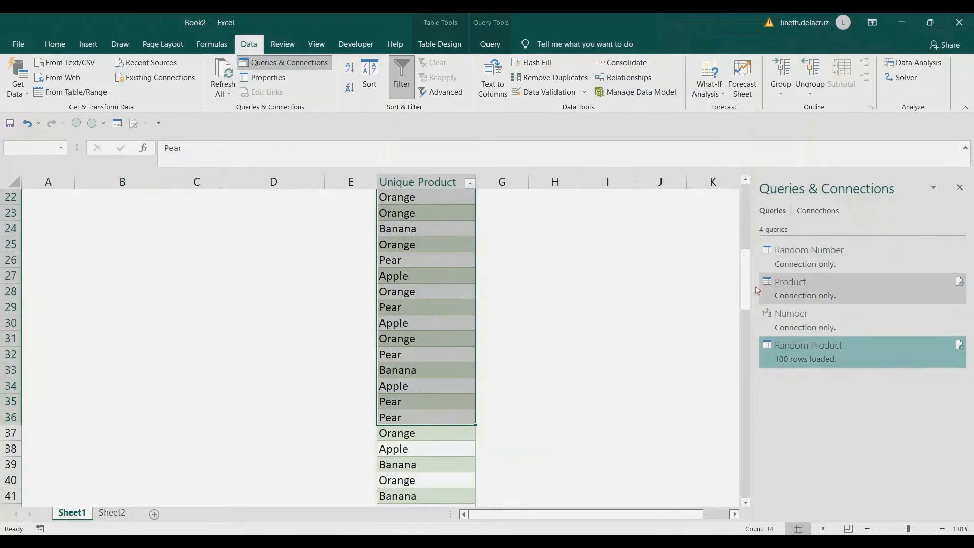
{"action": "left_click_drag", "start_coordinate": [747, 281], "coordinate": [747, 200]}
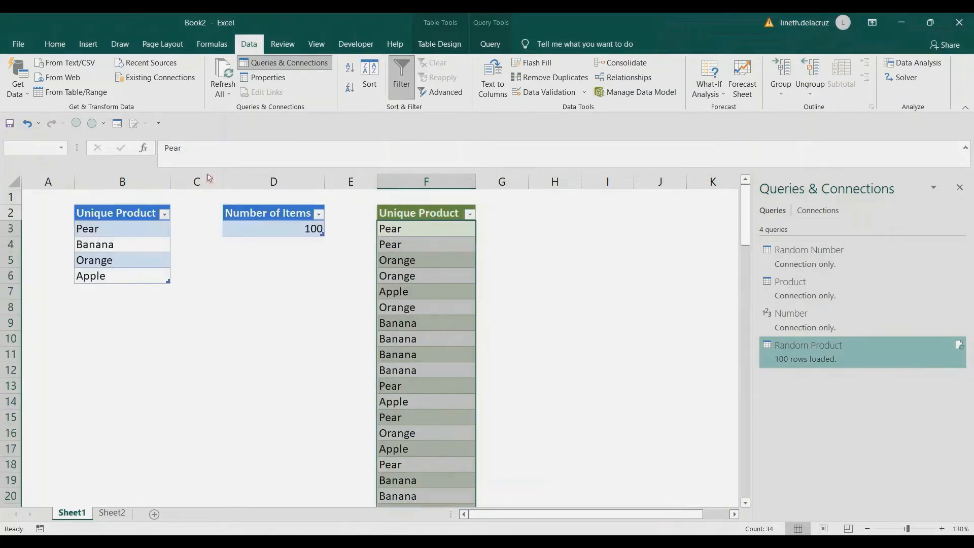
{"action": "left_click", "coordinate": [229, 81]}
{"action": "left_click", "coordinate": [419, 261]}
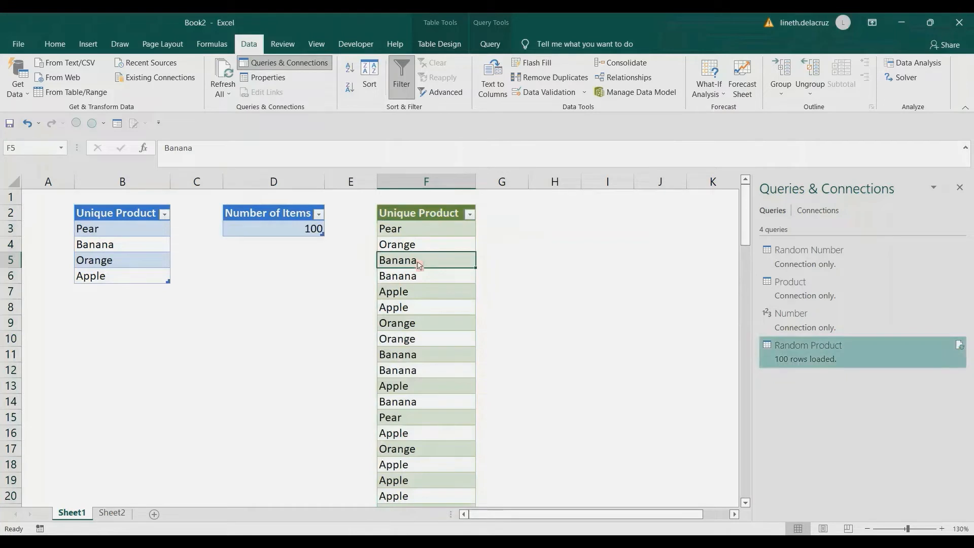
{"action": "left_click", "coordinate": [221, 73]}
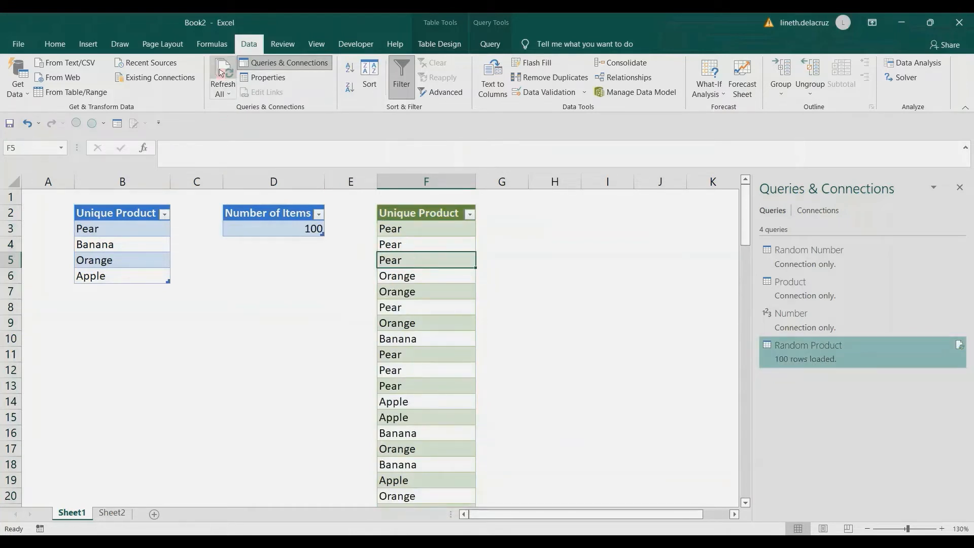
{"action": "left_click", "coordinate": [117, 232]}
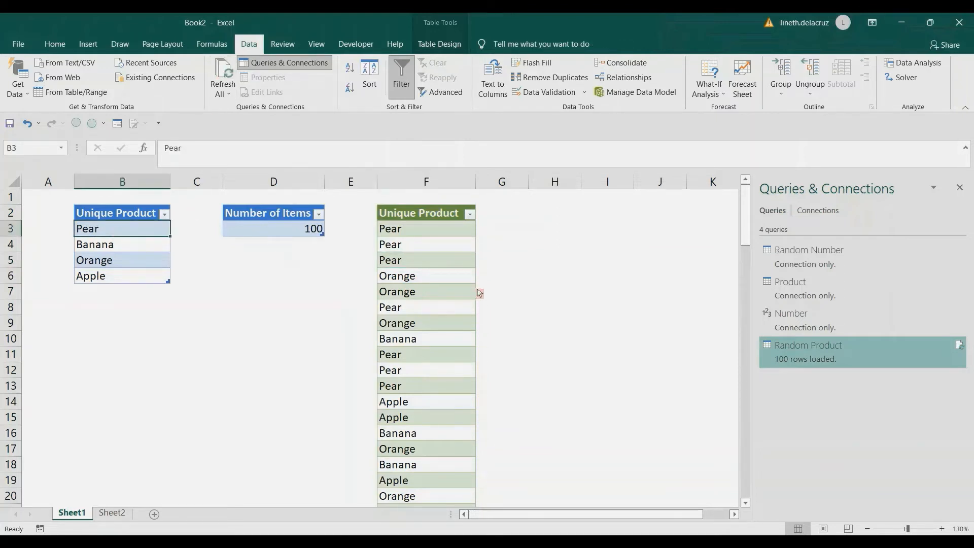
{"action": "left_click", "coordinate": [462, 267]}
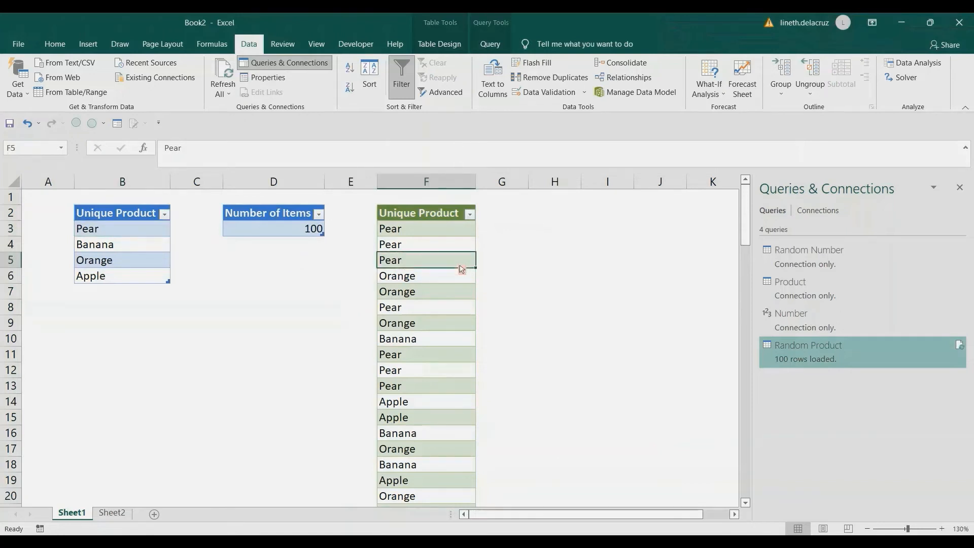